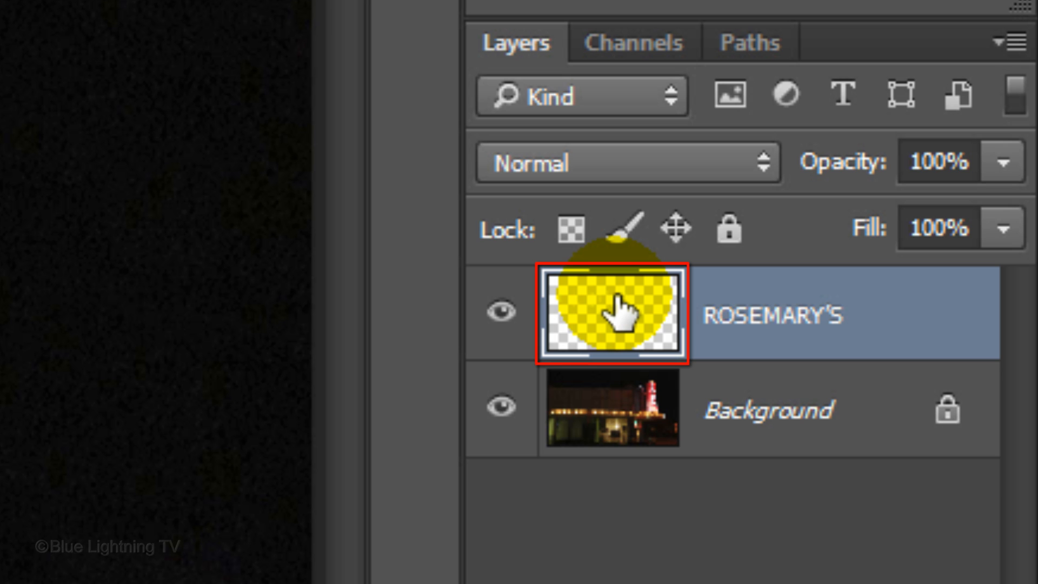
# Step: Add an Outer Glow coloured 08B6FF to the ROSEMARY'S layer and copy the colour's hex code
pyautogui.doubleClick(619, 313)
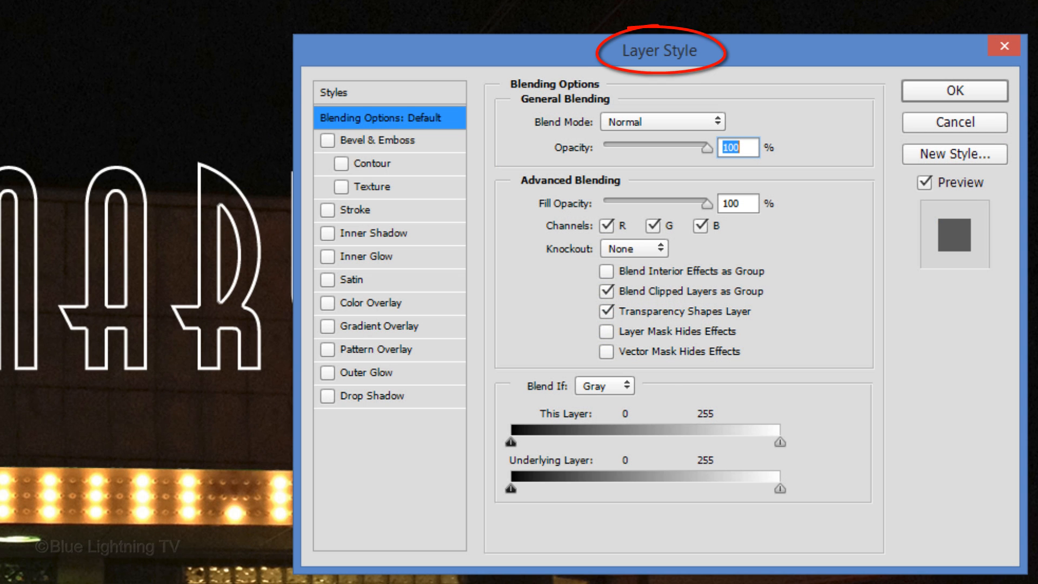
pyautogui.click(401, 372)
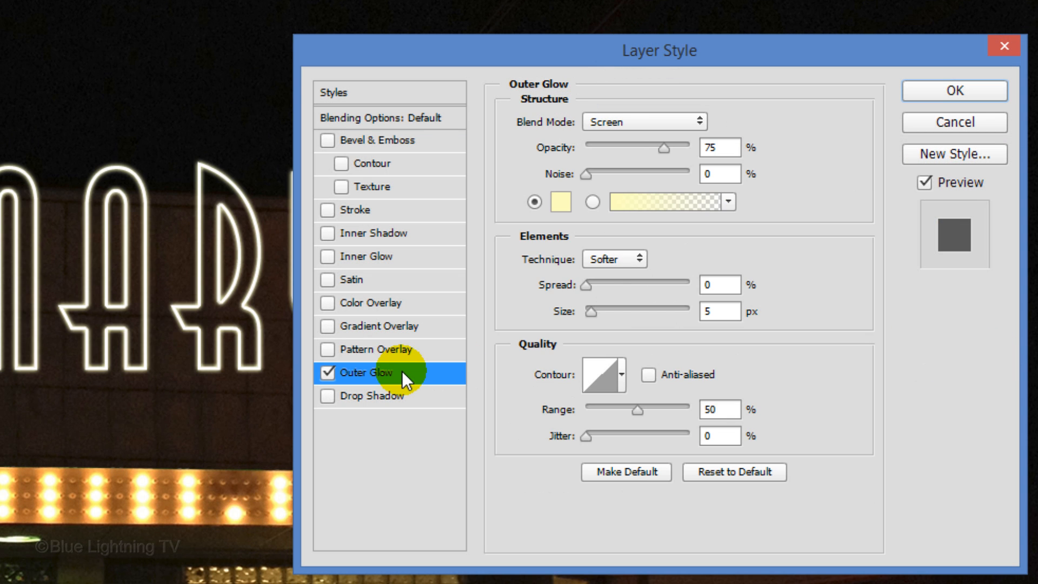
pyautogui.click(558, 205)
pyautogui.click(368, 192)
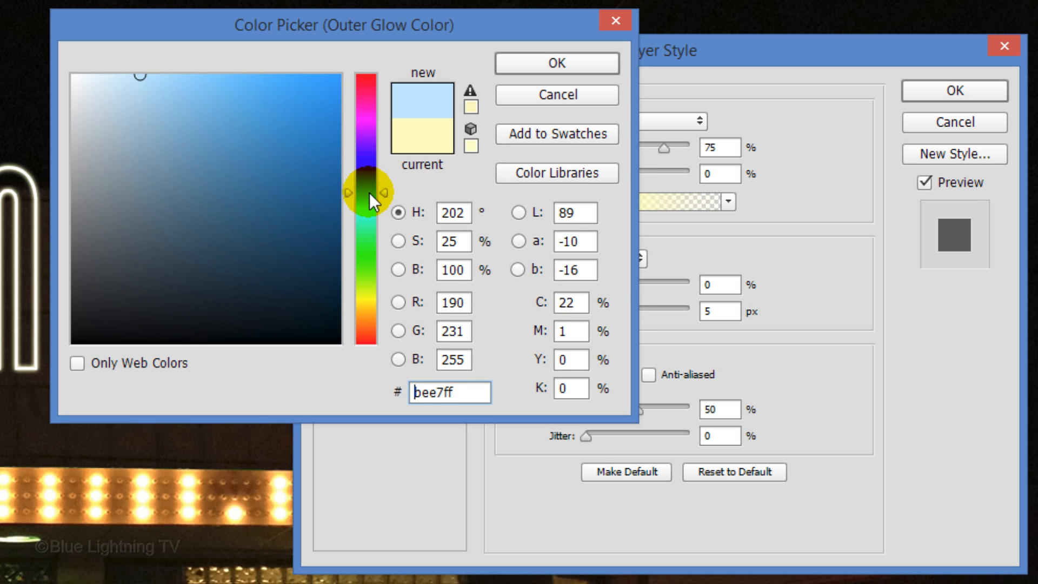
pyautogui.click(301, 106)
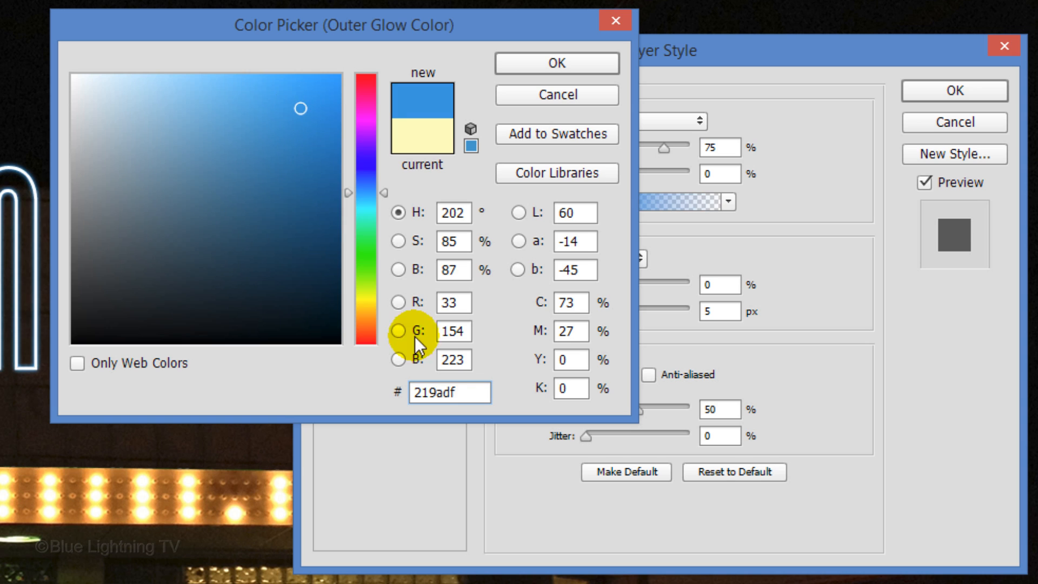
pyautogui.write('08B6FF')
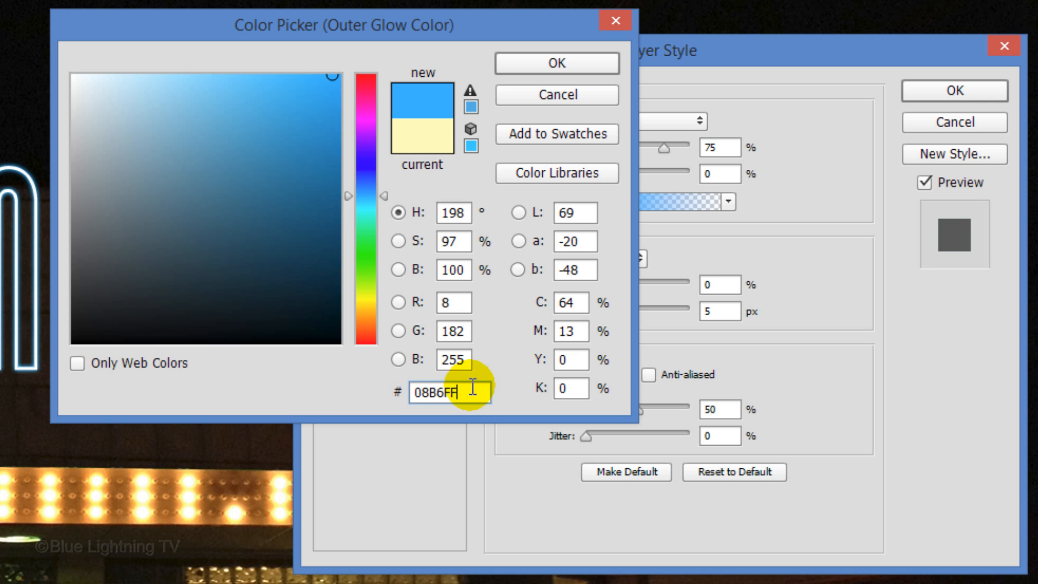
pyautogui.moveTo(474, 390); pyautogui.dragTo(333, 390)
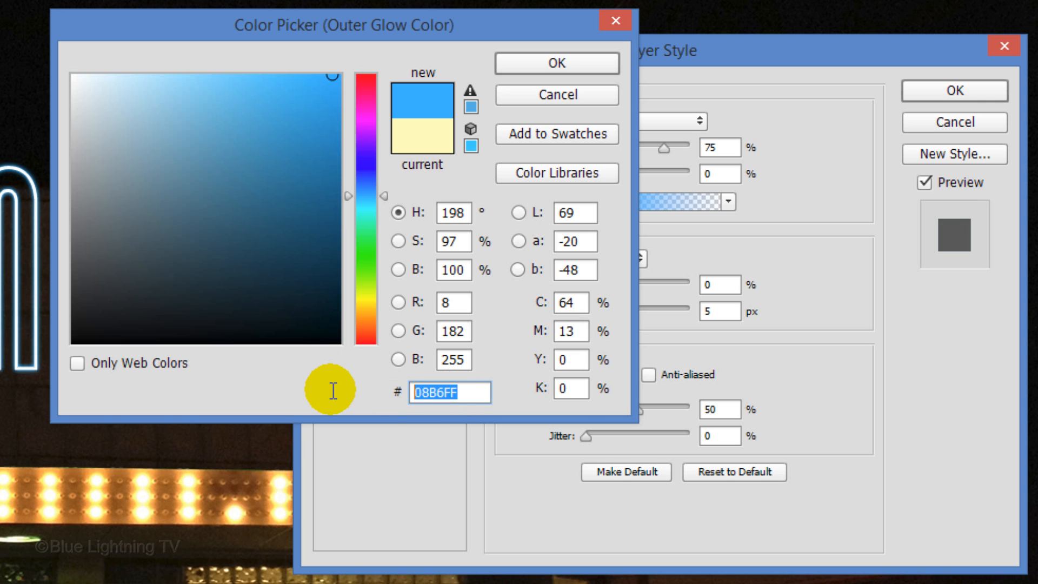
pyautogui.hotkey('ctrl', 'c')
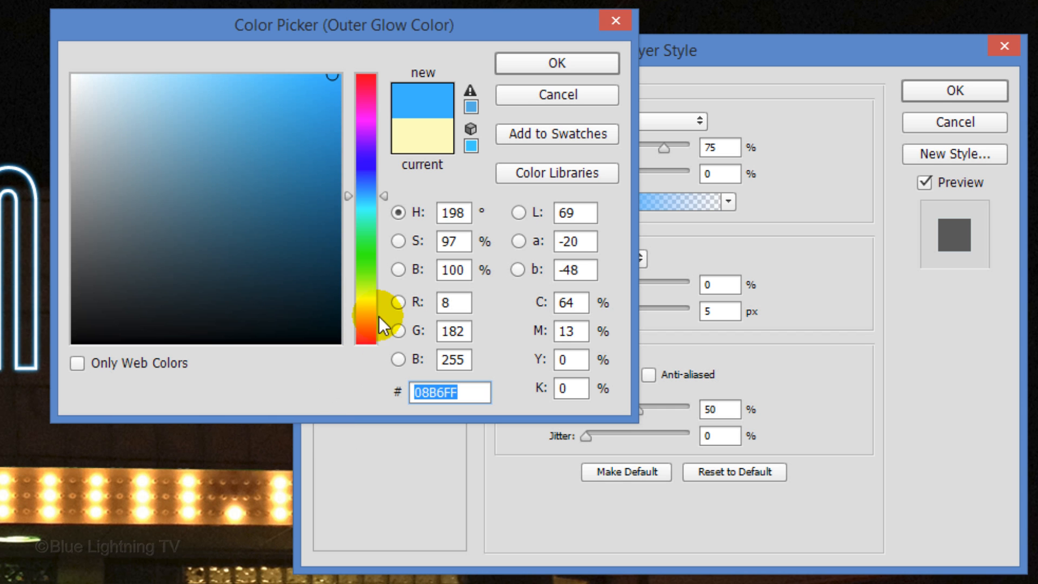
pyautogui.click(535, 66)
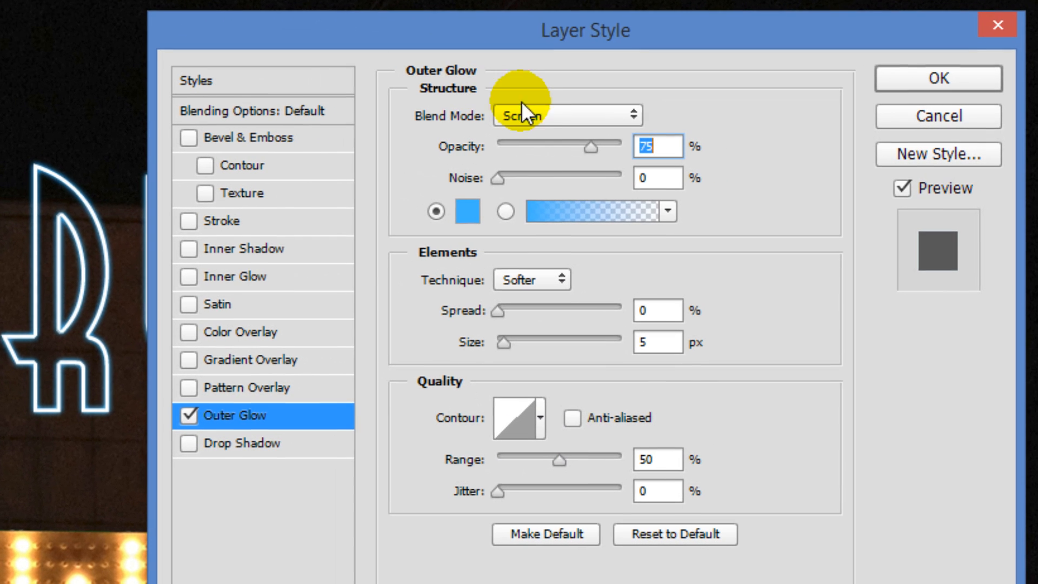
# Step: Set the outer glow's blend mode to Normal, its opacity to 100% and its size to 9 px
pyautogui.click(594, 121)
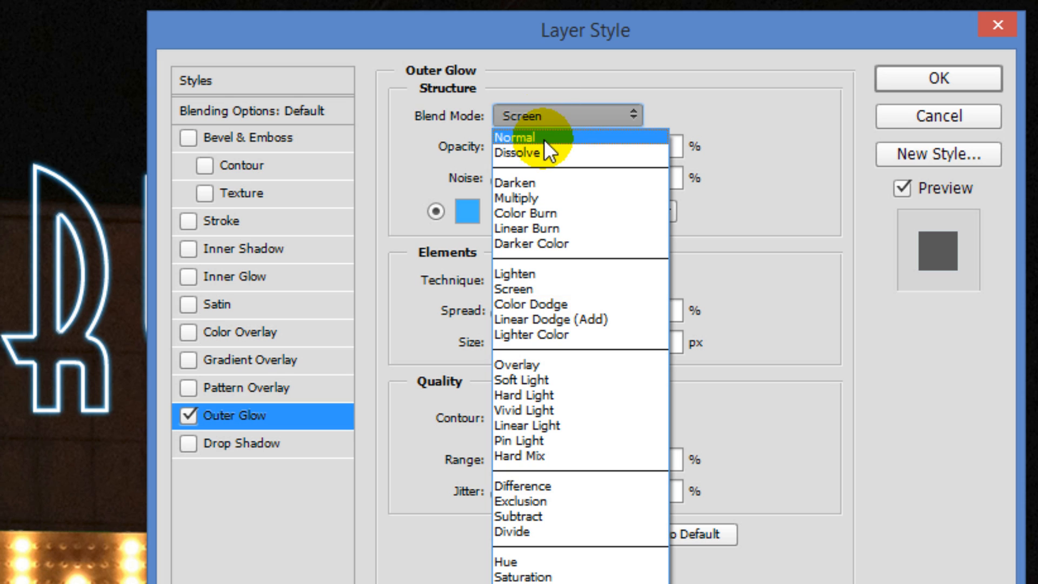
pyautogui.click(543, 138)
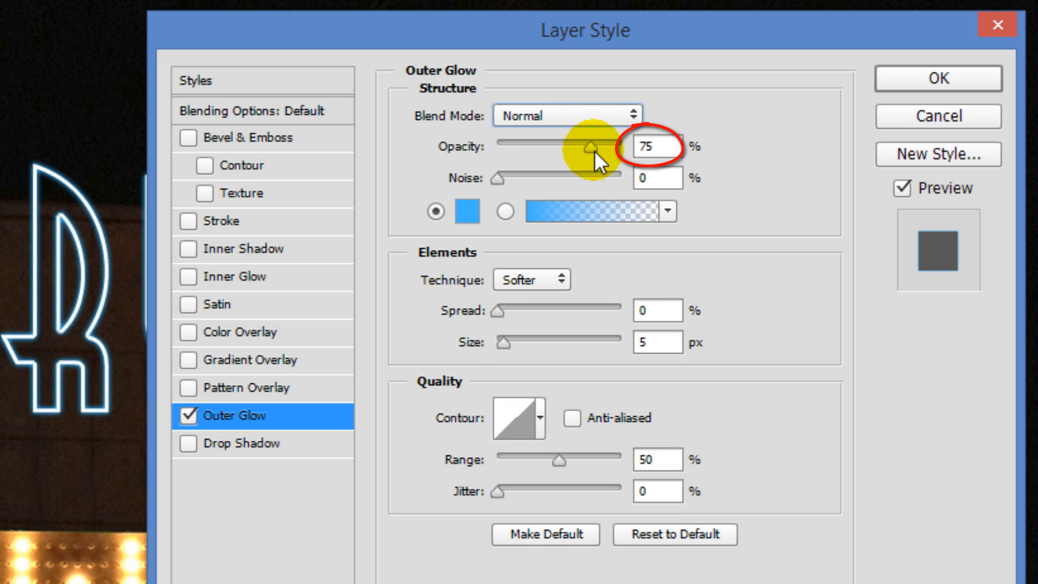
pyautogui.moveTo(595, 150); pyautogui.dragTo(756, 151)
pyautogui.doubleClick(651, 342)
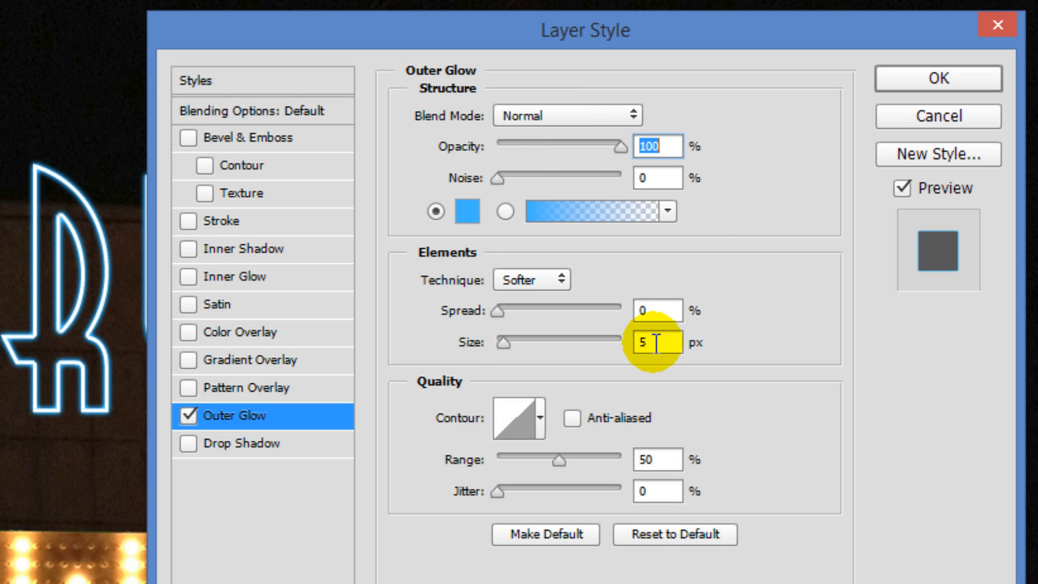
pyautogui.write('9')
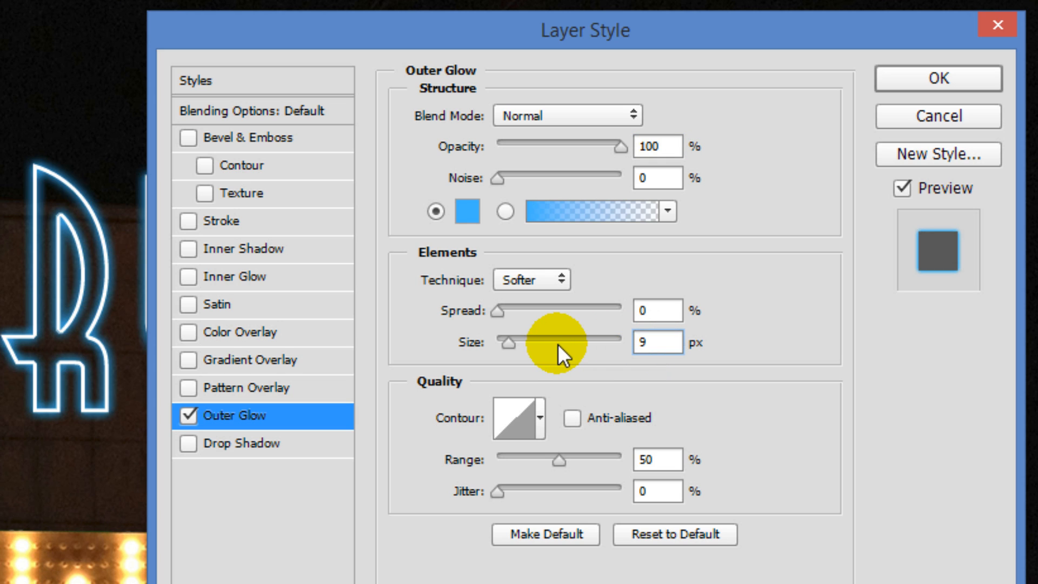
# Step: Add an Inner Glow to the ROSEMARY'S layer and paste the copied hex code 08B6FF as its colour
pyautogui.click(252, 276)
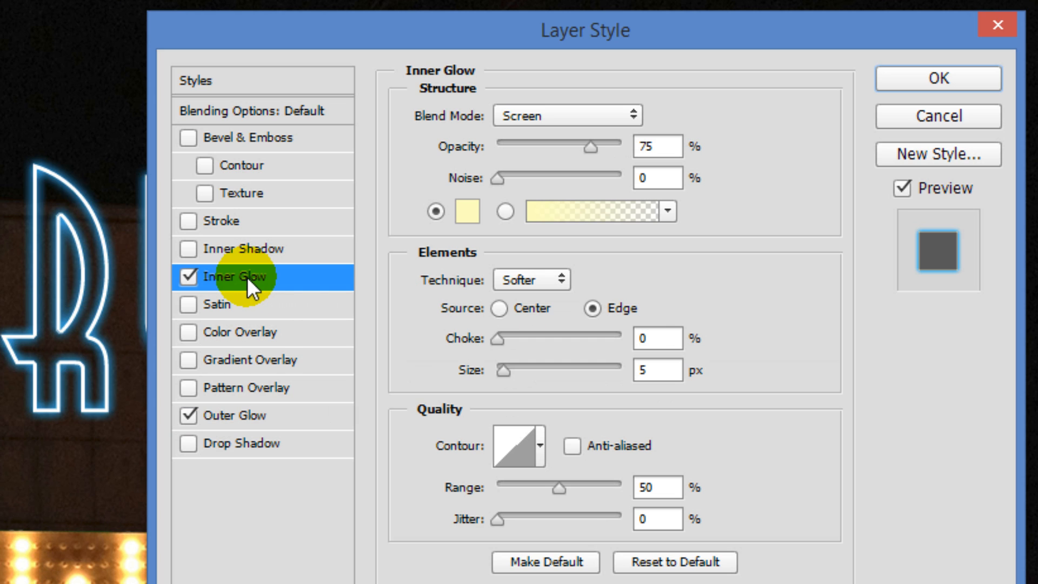
pyautogui.click(466, 211)
pyautogui.hotkey('ctrl', 'v')
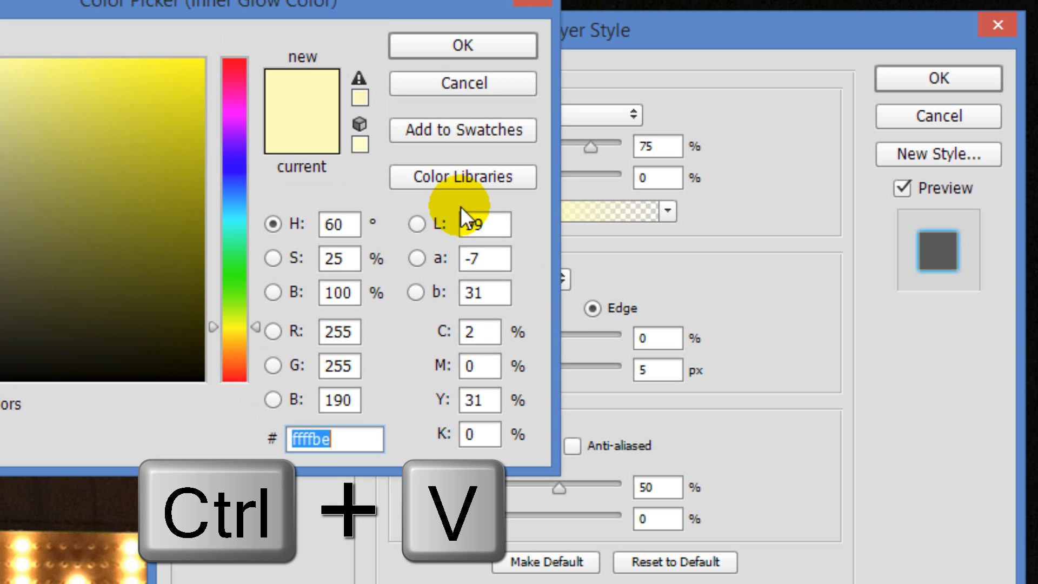
pyautogui.write('08B6FF')
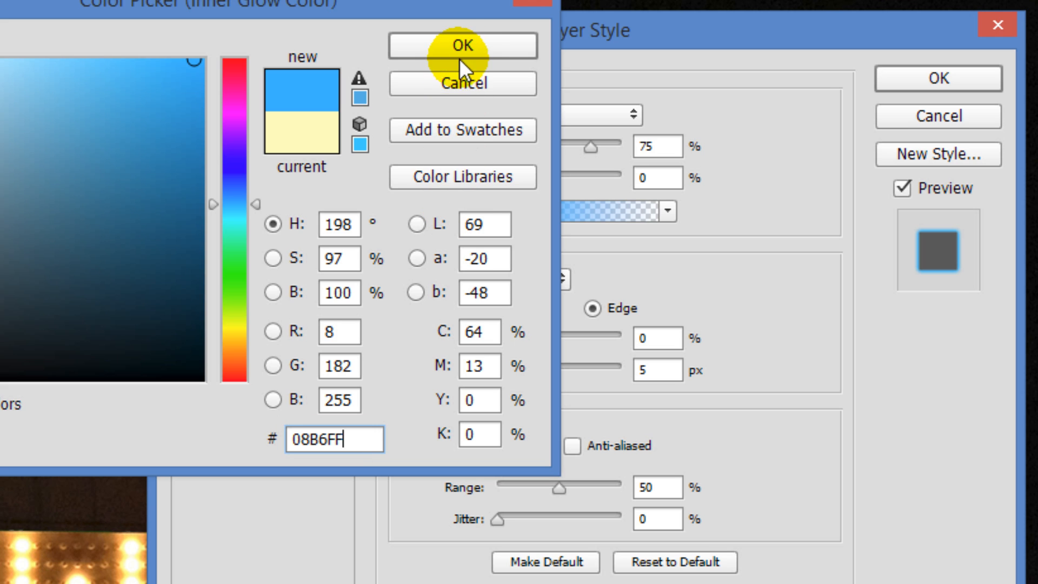
pyautogui.click(465, 46)
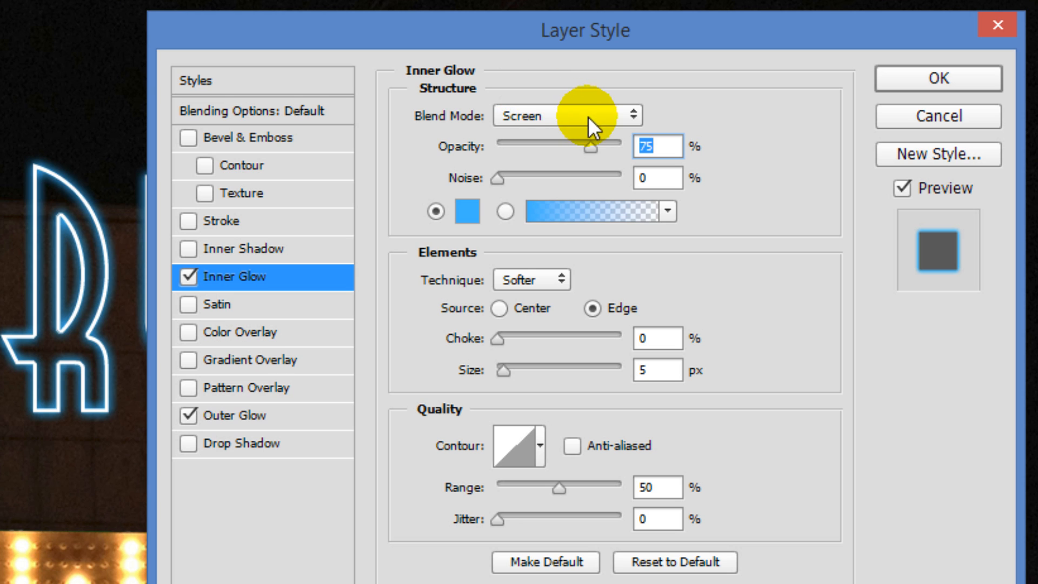
# Step: Set the inner glow to Normal blend mode, 100% opacity and 2 px size, and apply the layer style
pyautogui.click(586, 116)
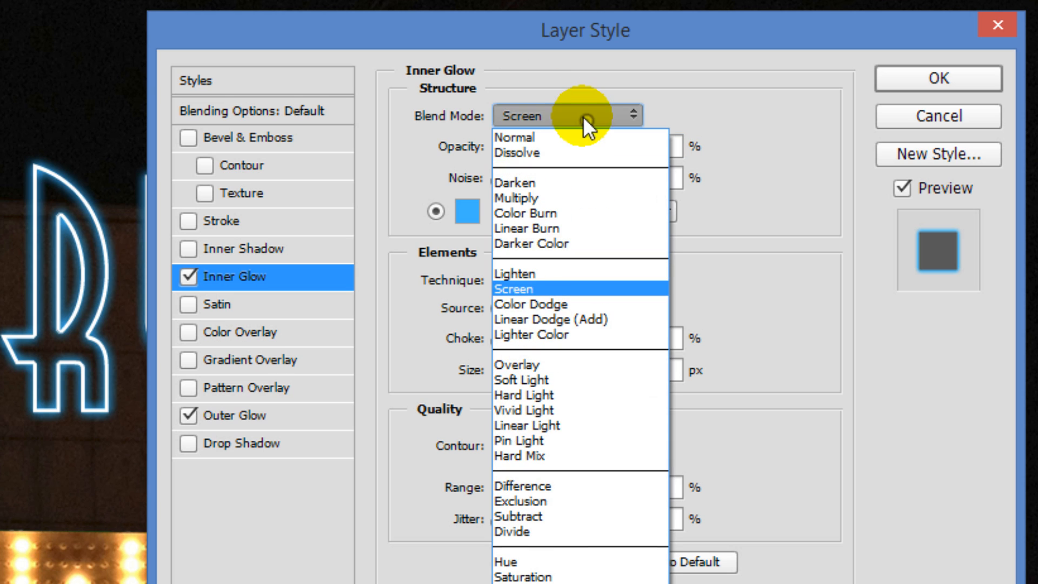
pyautogui.click(562, 143)
pyautogui.doubleClick(630, 149)
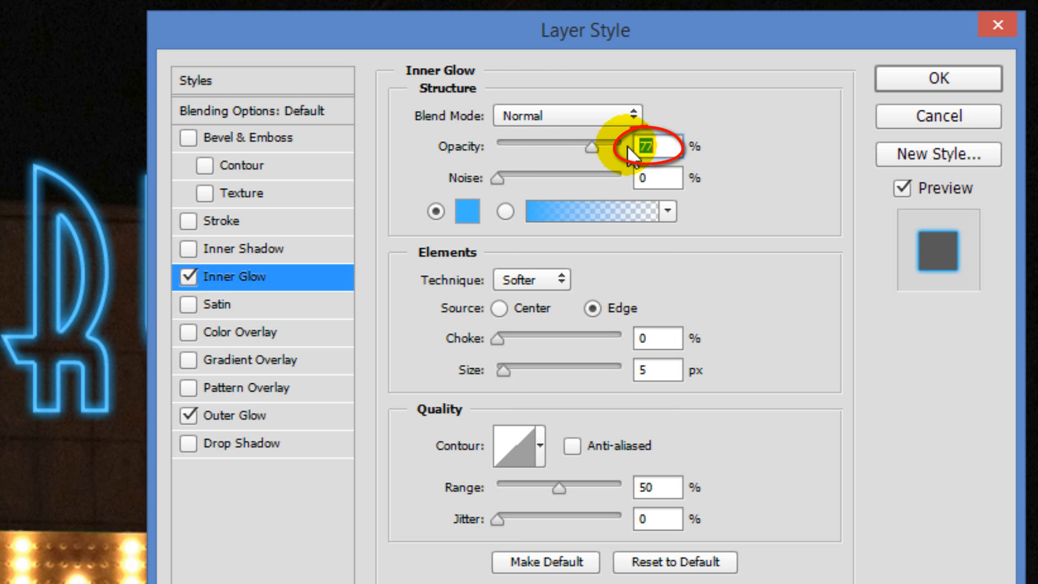
pyautogui.write('100')
pyautogui.click(664, 370)
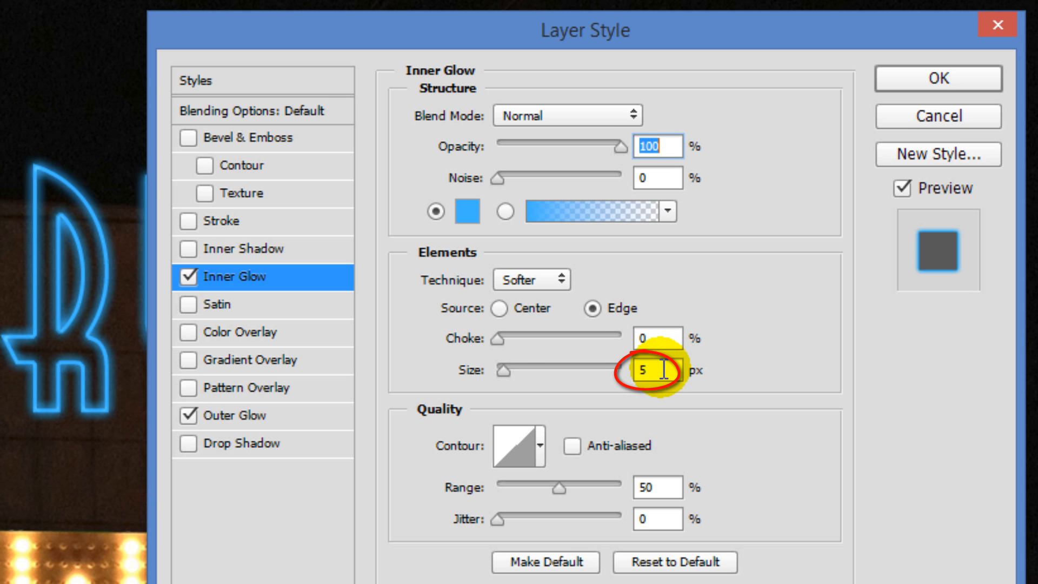
pyautogui.press('BackSpace')
pyautogui.write('2')
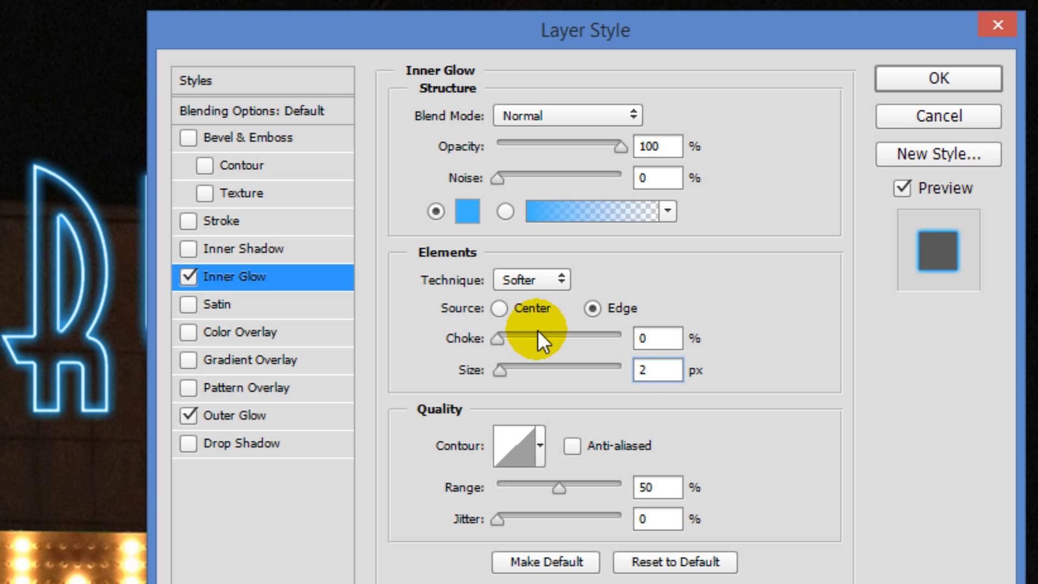
pyautogui.click(892, 81)
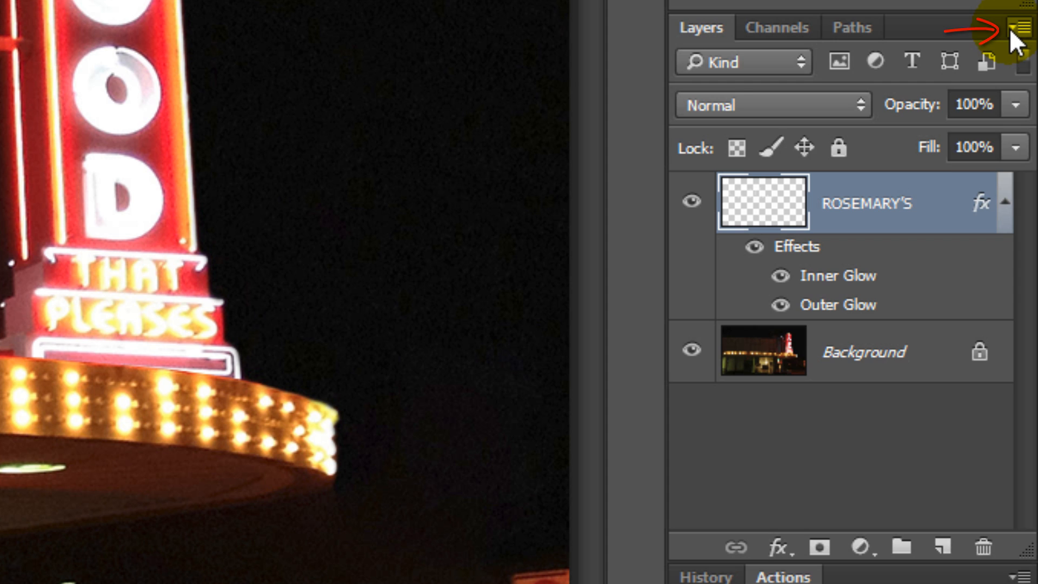
# Step: Convert the ROSEMARY'S layer to a Smart Object and add a new Outer Glow effect to it
pyautogui.click(1011, 29)
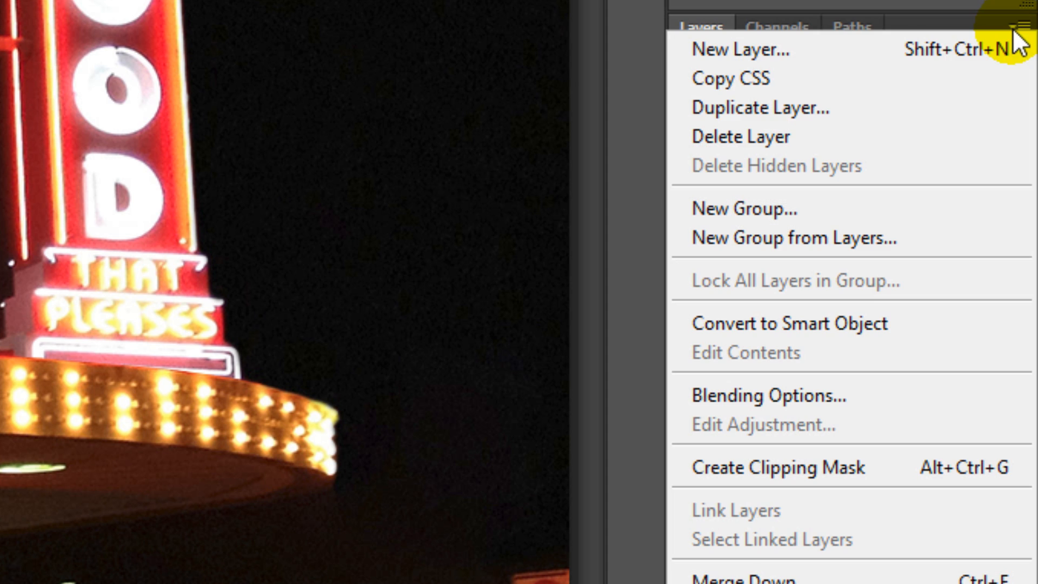
pyautogui.click(944, 325)
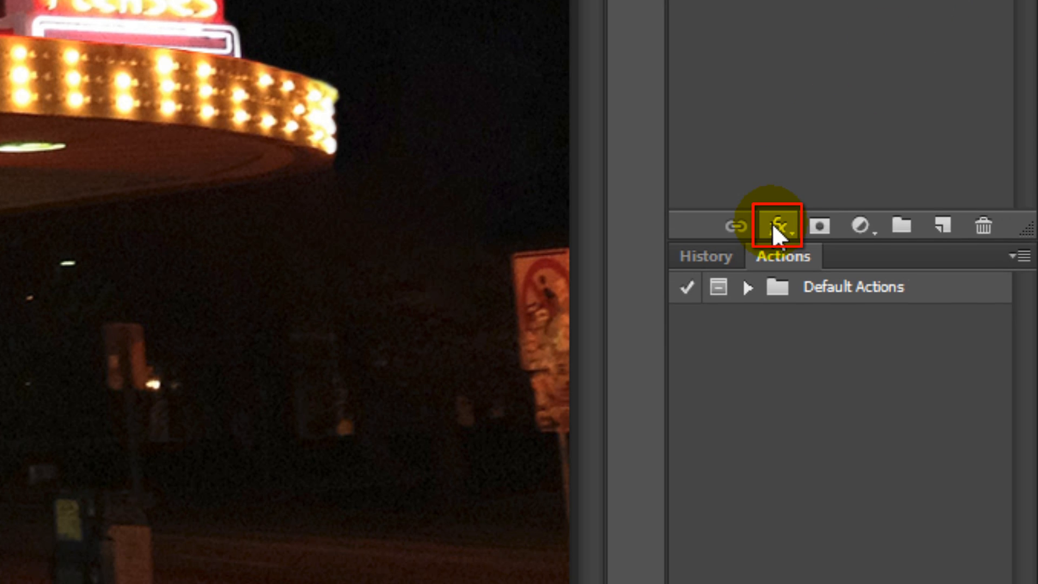
pyautogui.click(772, 223)
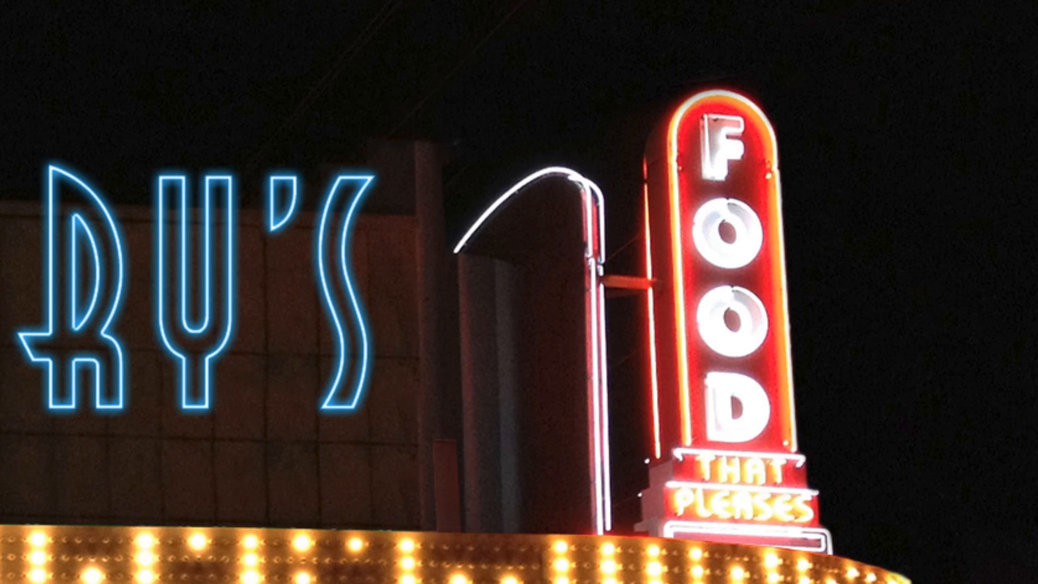
pyautogui.click(820, 516)
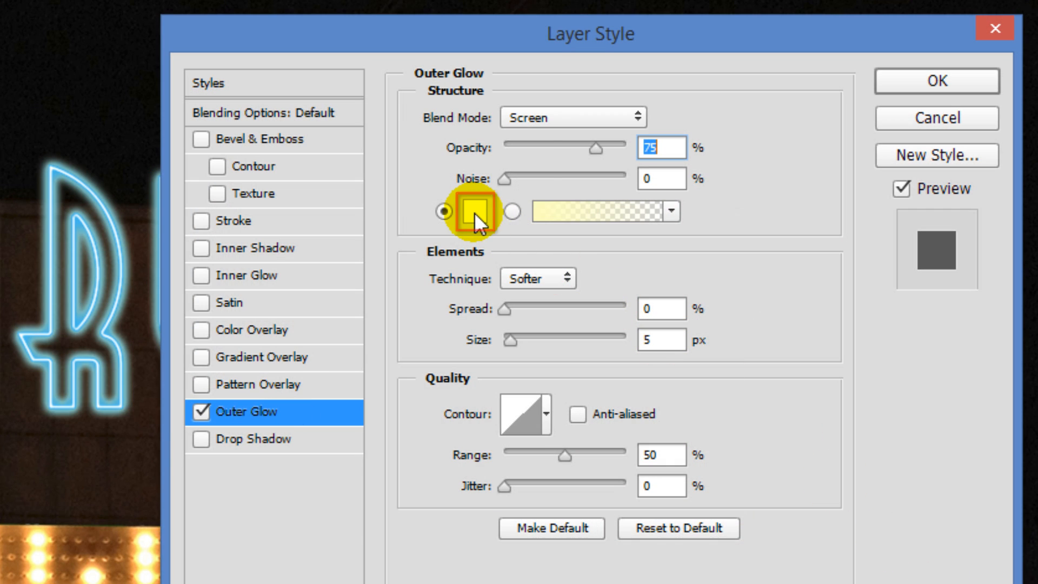
# Step: Give the Smart Object's outer glow the copied colour 08B6FF, Normal blend mode, 60% opacity and a size of 50 px
pyautogui.click(475, 219)
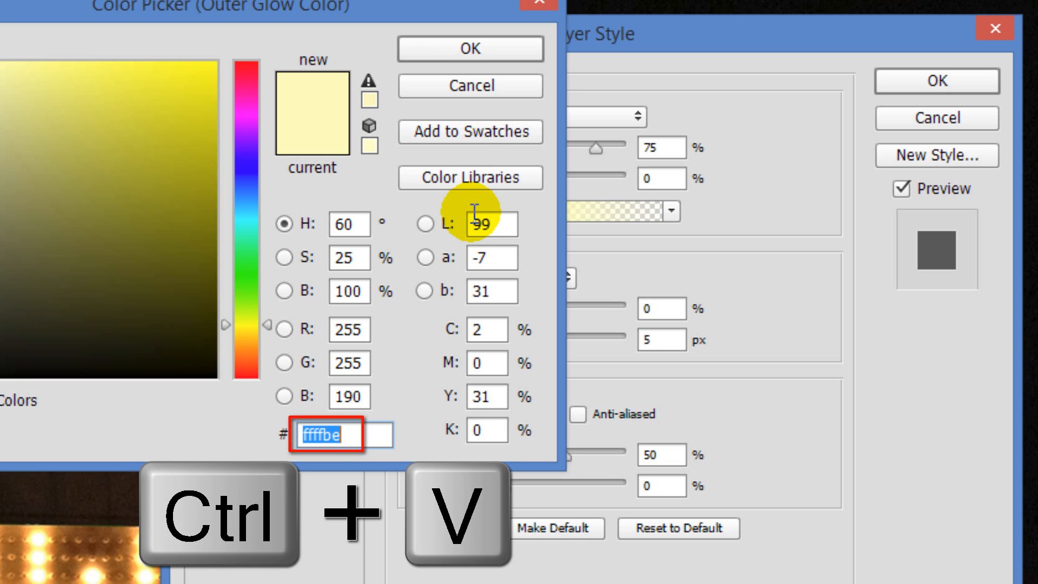
pyautogui.write('08B6FF')
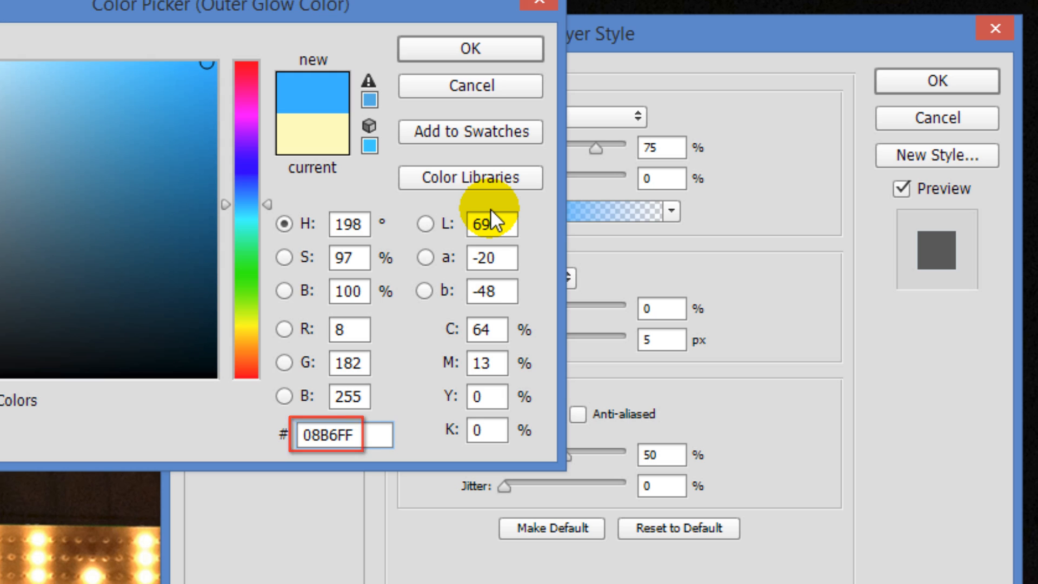
pyautogui.click(478, 49)
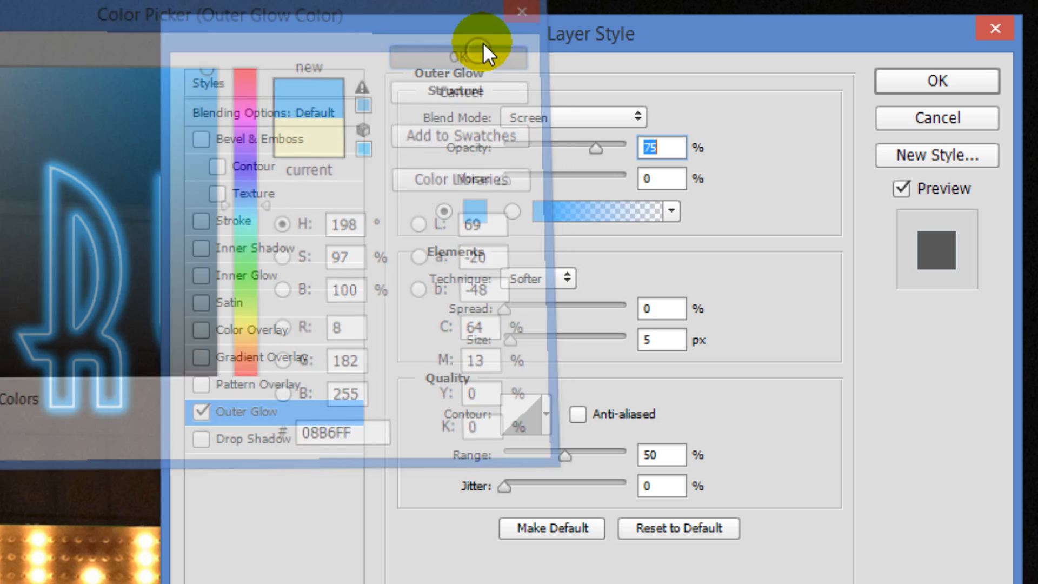
pyautogui.click(576, 111)
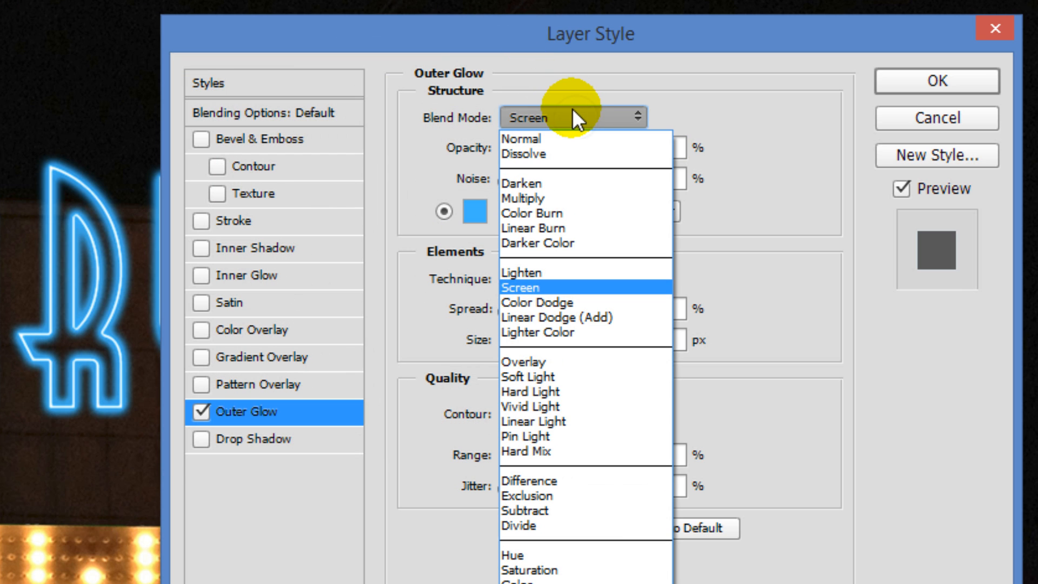
pyautogui.click(561, 139)
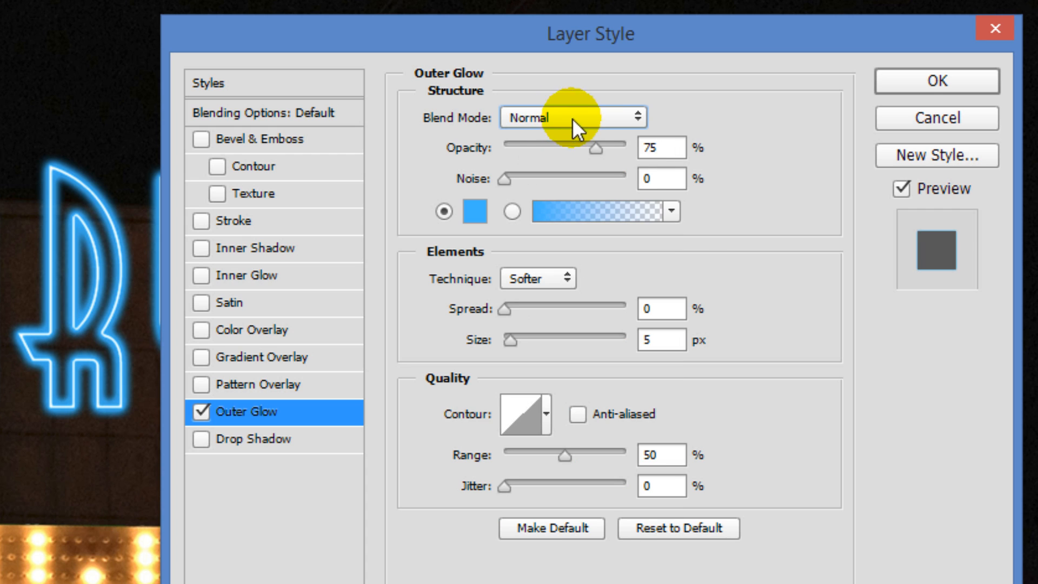
pyautogui.doubleClick(657, 148)
pyautogui.write('60')
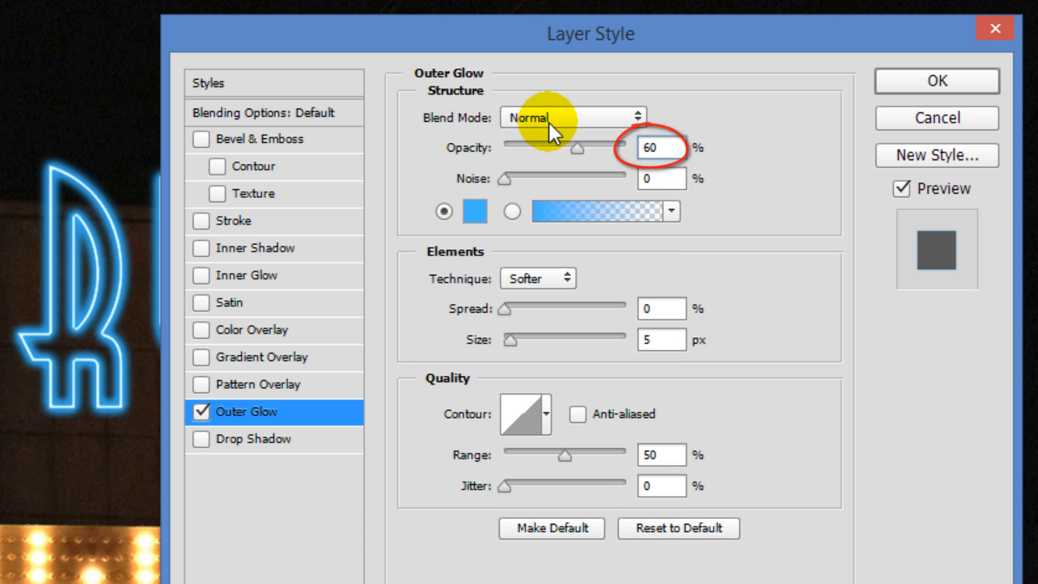
pyautogui.doubleClick(656, 339)
pyautogui.write('50')
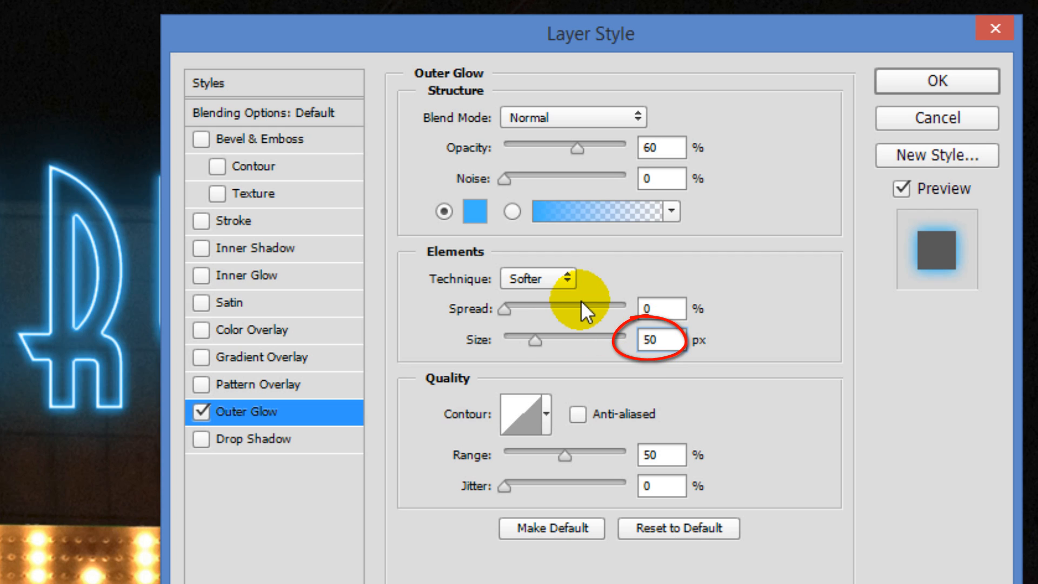
# Step: Add a drop shadow to the ROSEMARY'S Smart Object with 100% opacity, a -15° angle and 11 px distance, and apply the layer style
pyautogui.click(271, 433)
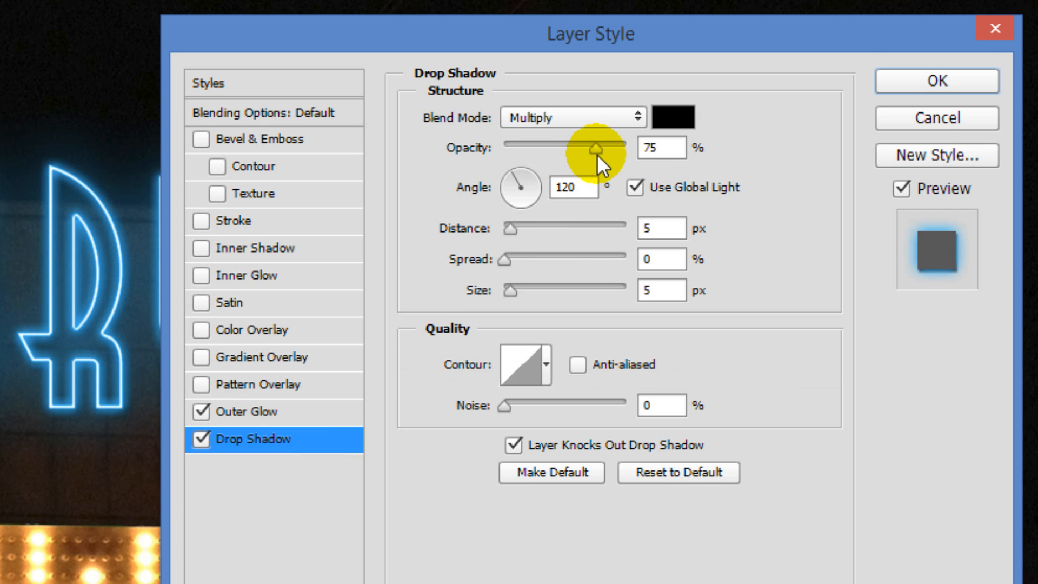
pyautogui.moveTo(596, 148); pyautogui.dragTo(762, 148)
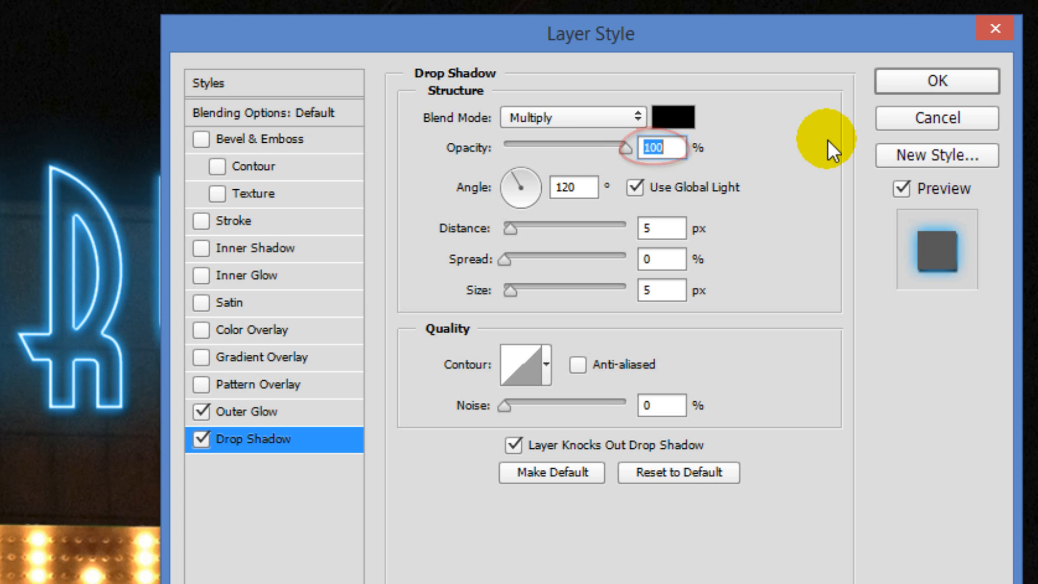
pyautogui.doubleClick(590, 187)
pyautogui.write('-')
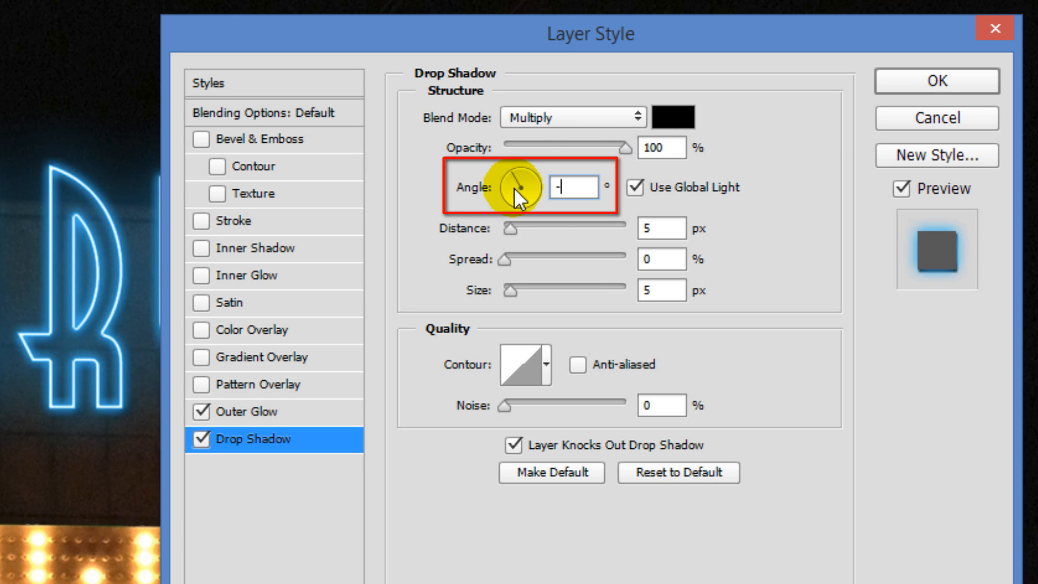
pyautogui.write('15')
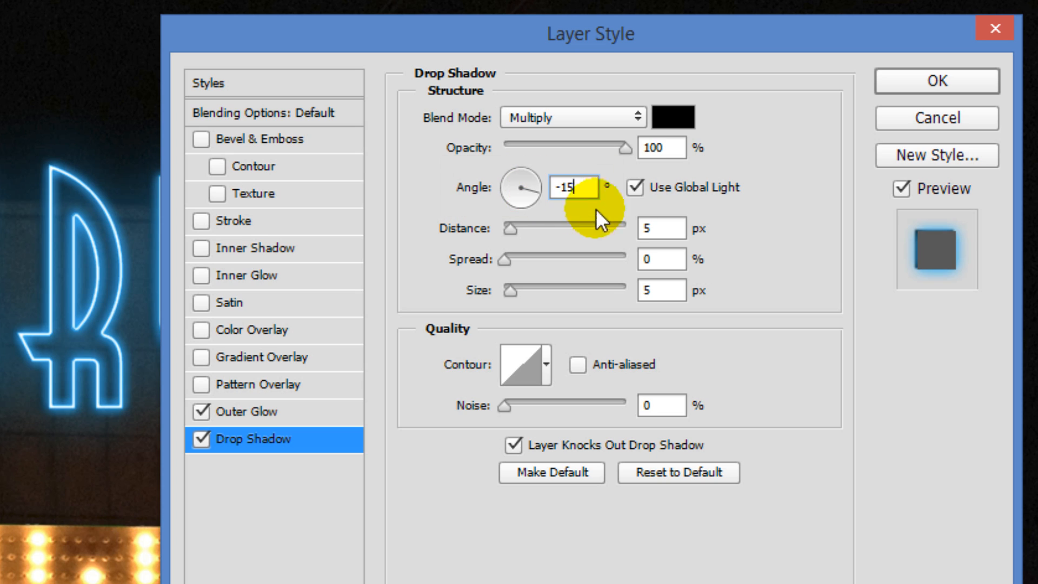
pyautogui.doubleClick(647, 228)
pyautogui.write('11')
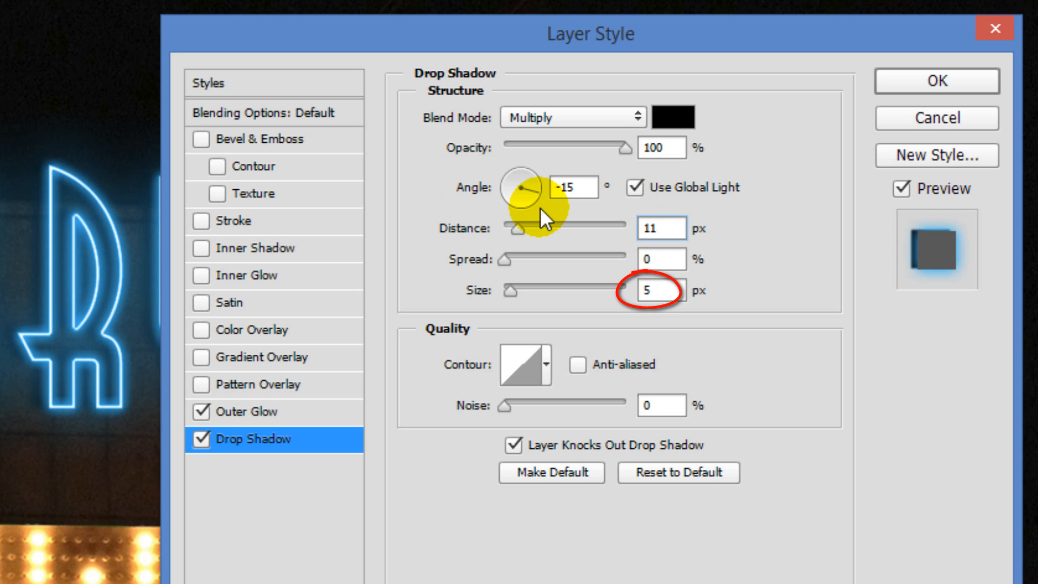
pyautogui.click(921, 81)
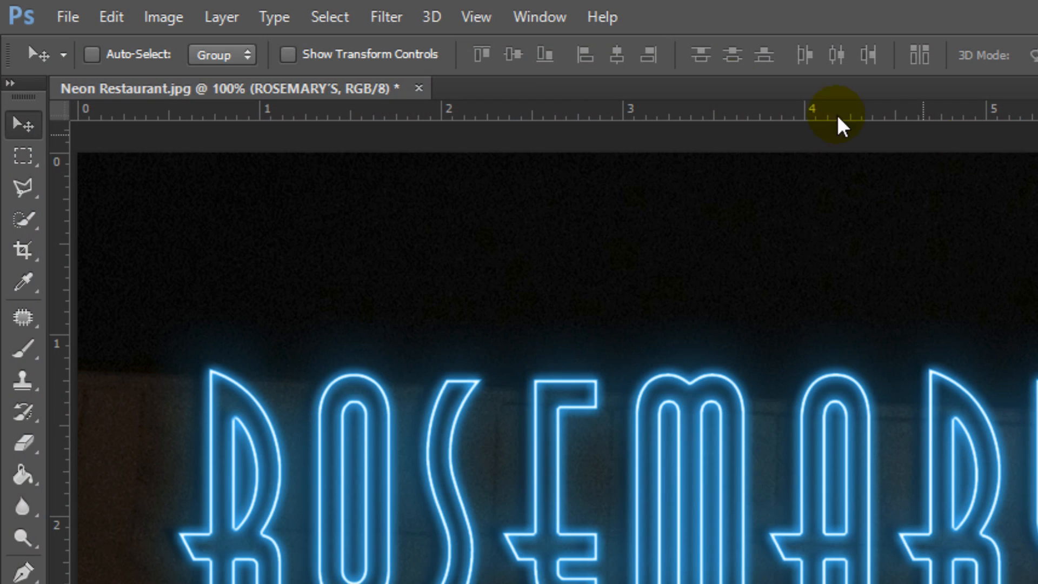
# Step: Soften the ROSEMARY'S Smart Object with a Gaussian Blur of 0.3 pixels radius
pyautogui.click(389, 13)
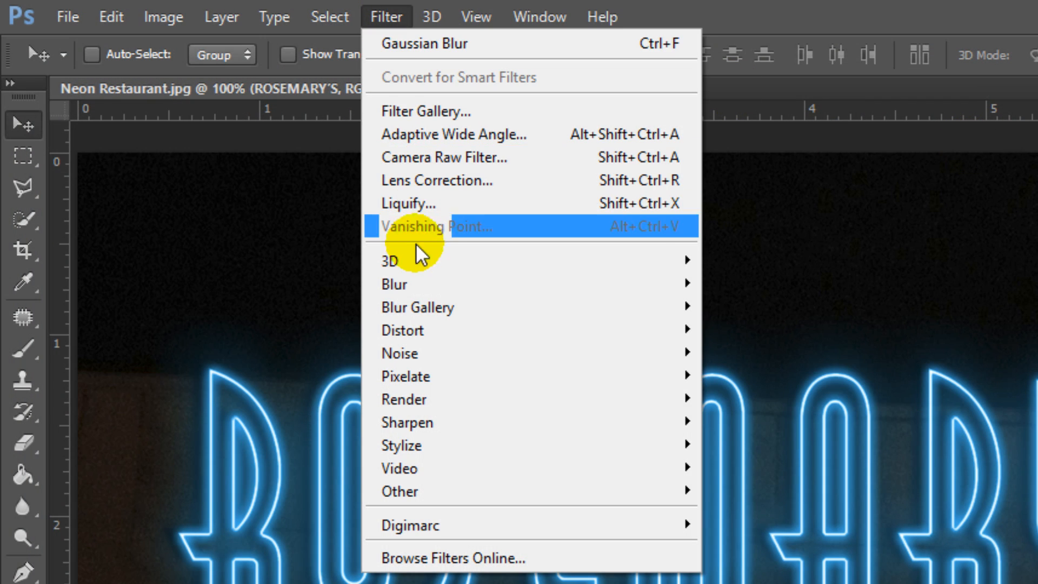
pyautogui.moveTo(417, 278)
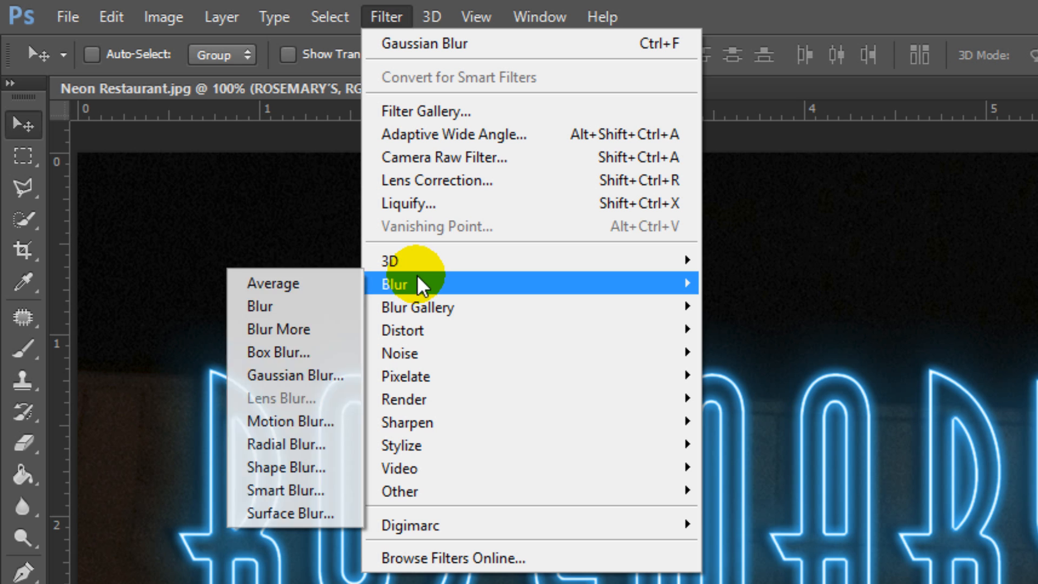
pyautogui.click(303, 374)
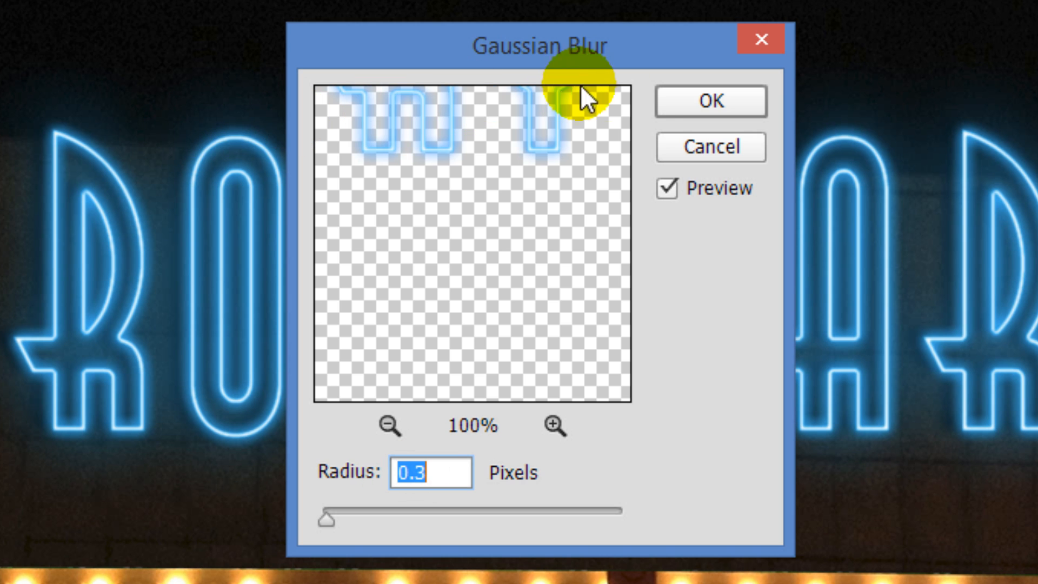
pyautogui.click(692, 101)
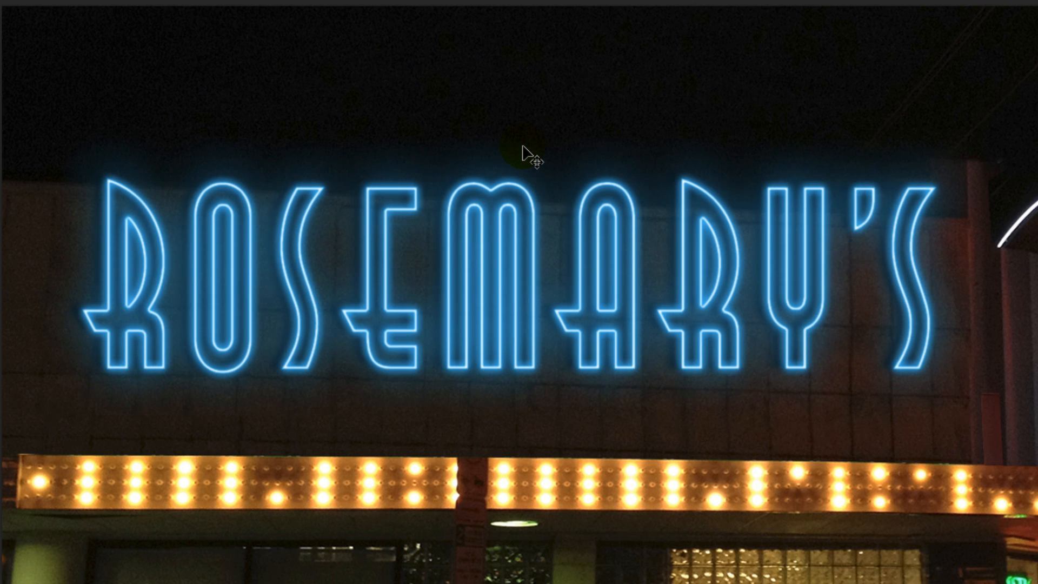
# Step: Warp the ROSEMARY'S Smart Object with the Arch style at 25% bend and commit the transform
pyautogui.hotkey('ctrl', 't')
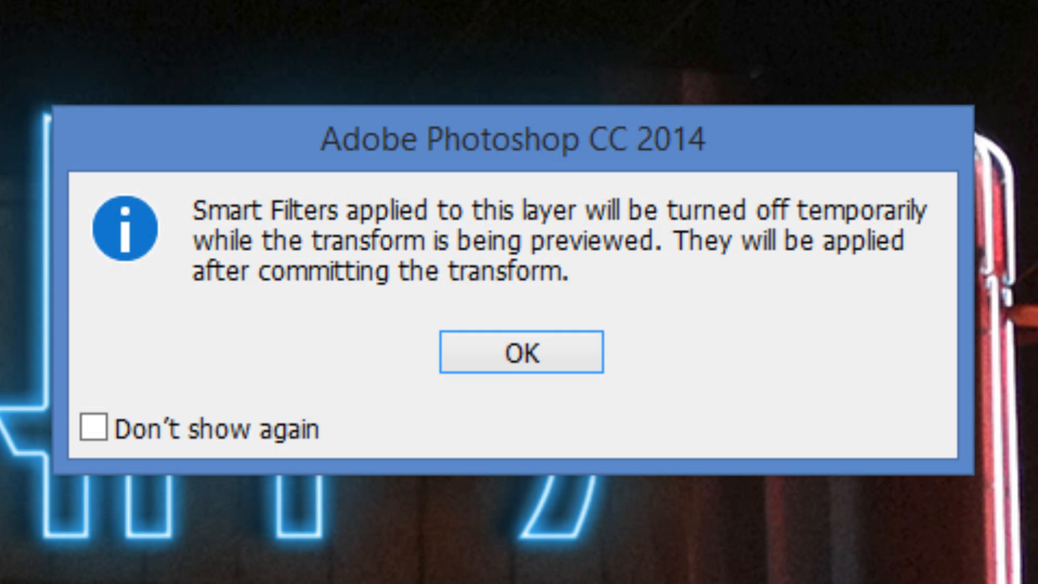
pyautogui.click(519, 356)
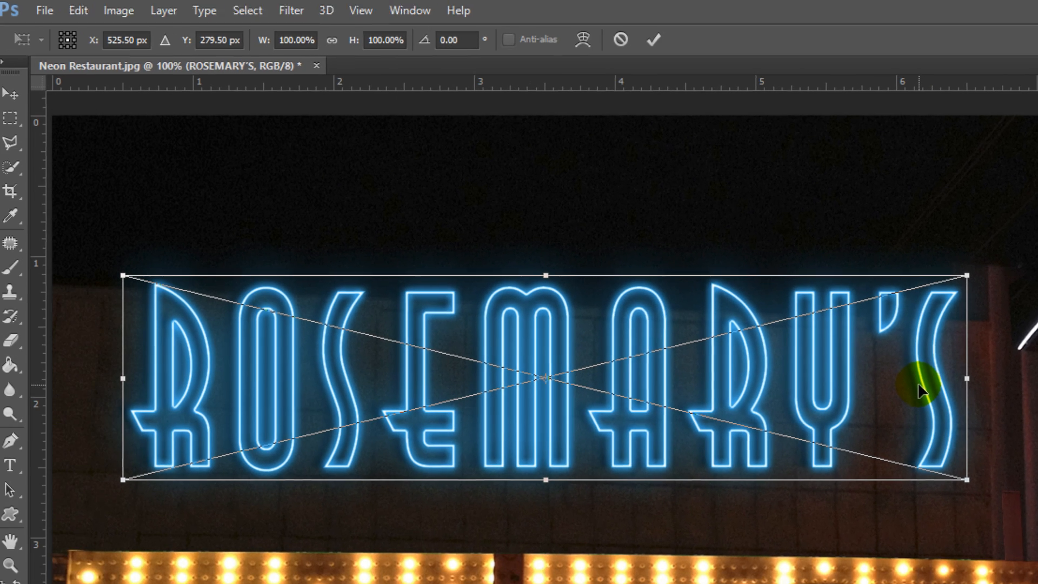
pyautogui.click(583, 40)
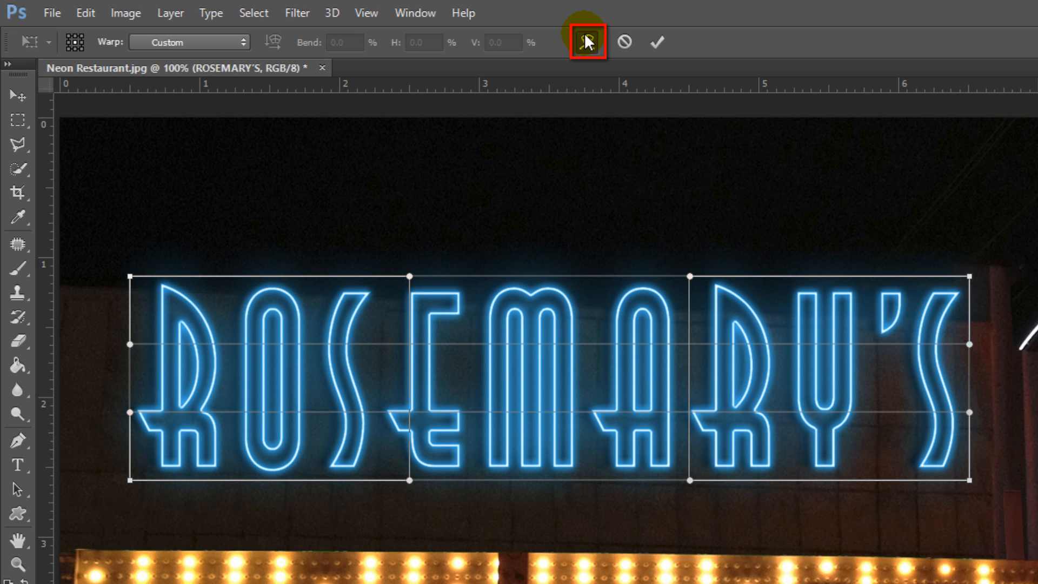
pyautogui.click(243, 43)
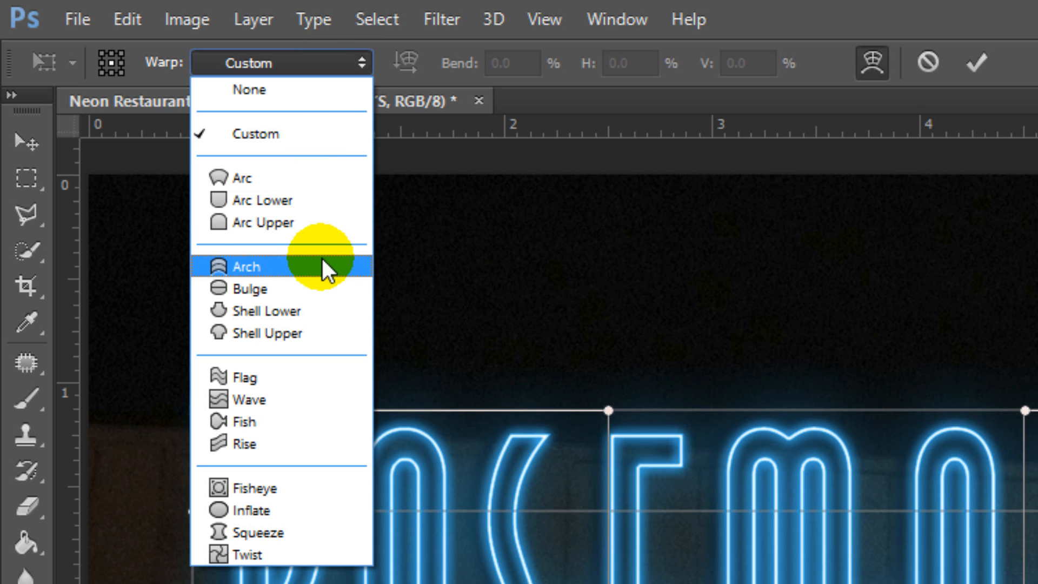
pyautogui.click(324, 269)
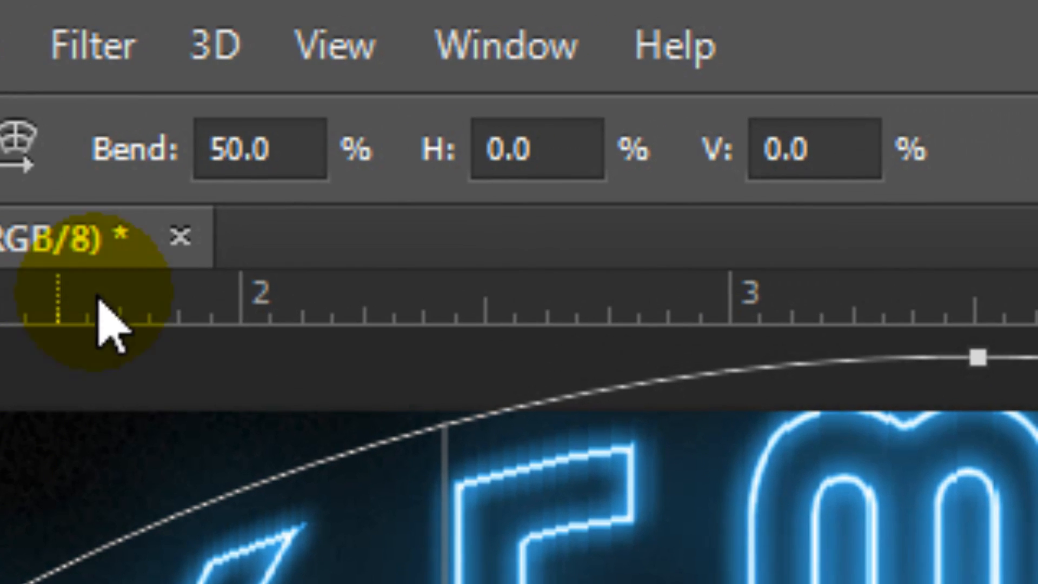
pyautogui.click(526, 58)
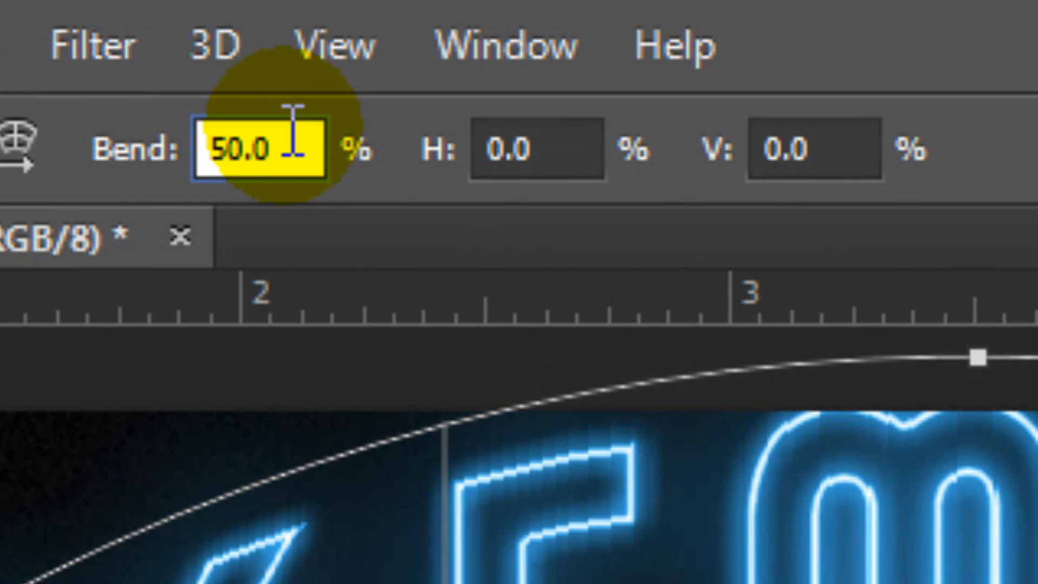
pyautogui.write('25')
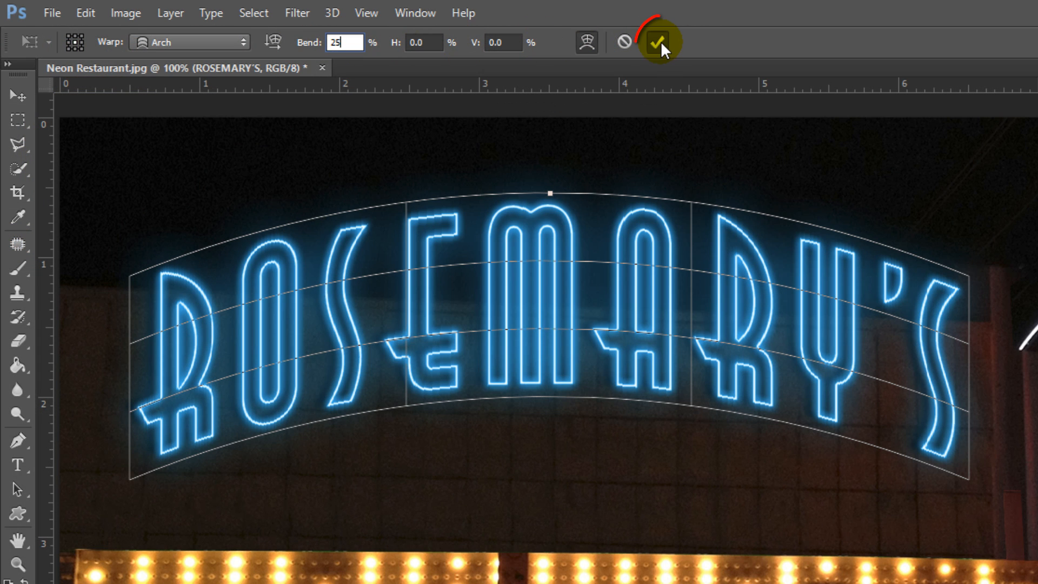
pyautogui.press('Return')
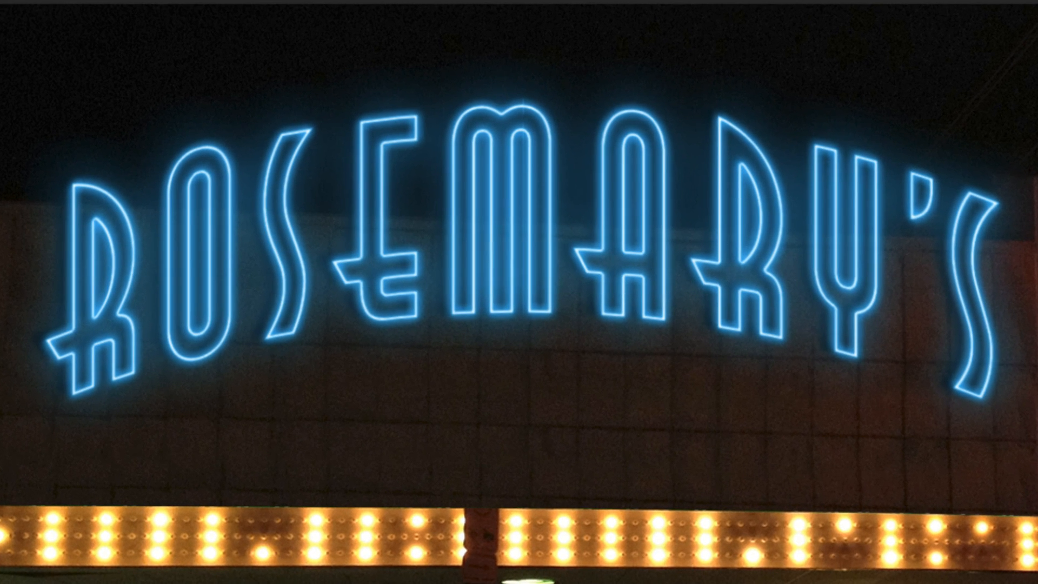
# Step: Duplicate the ROSEMARY'S Smart Object layer to intensify the glow and group it with its copy
pyautogui.hotkey('ctrl', 'j')
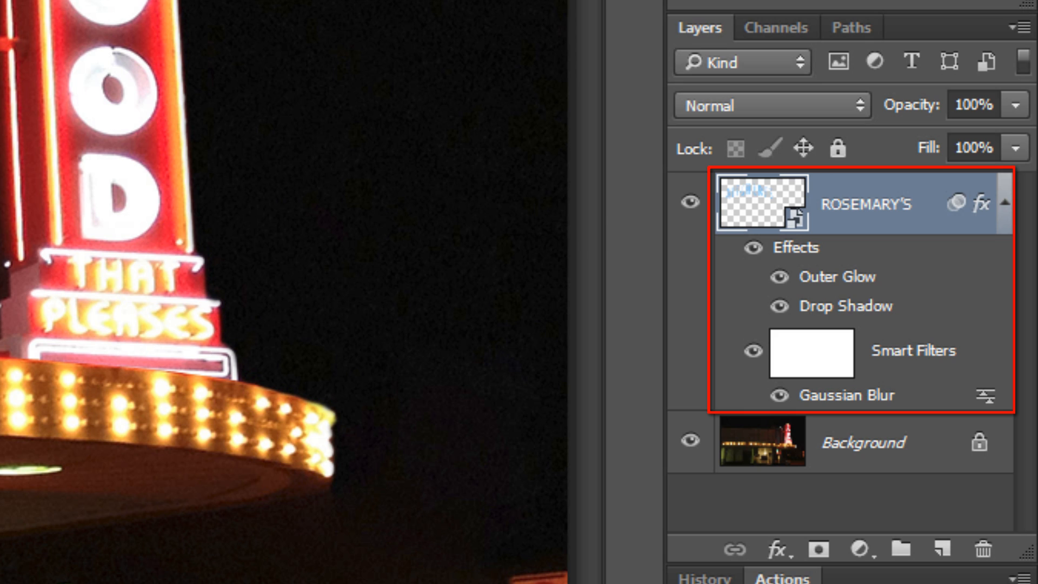
pyautogui.hotkey('ctrl', 'j')
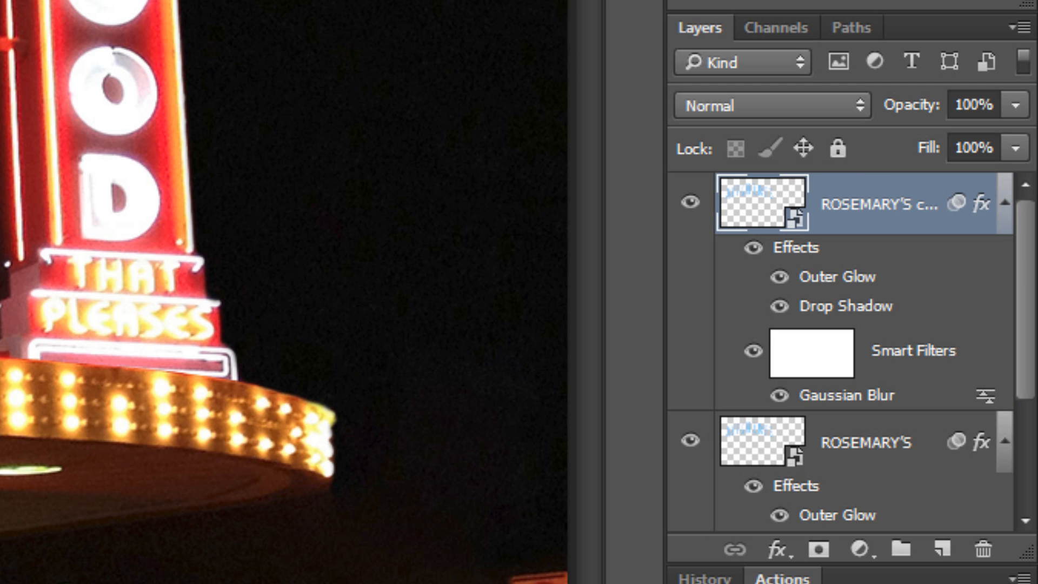
pyautogui.keyDown('shift'); pyautogui.click(762, 443); pyautogui.keyUp('shift')
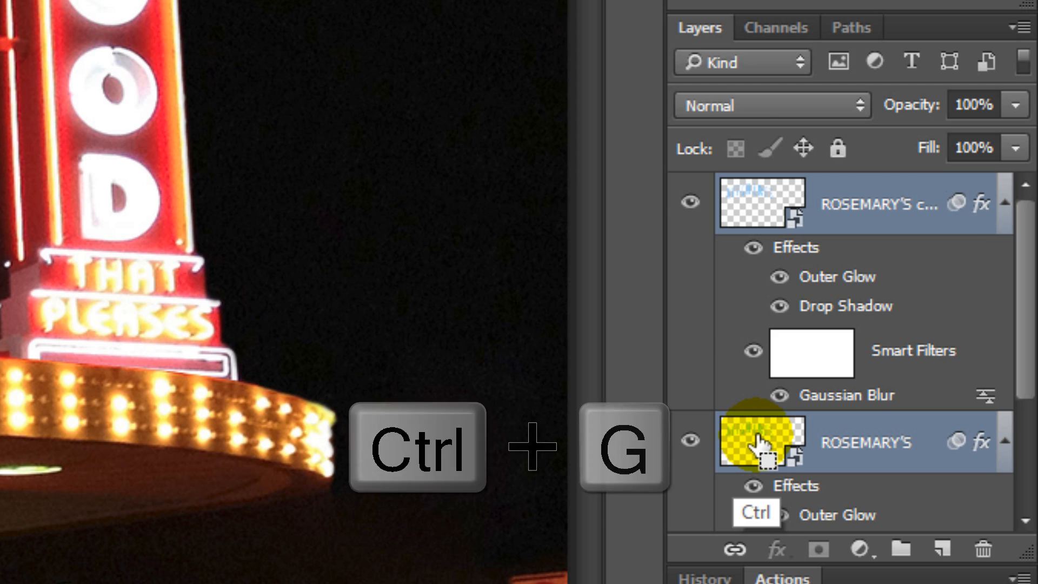
pyautogui.hotkey('ctrl', 'g')
# Step: Rename the new layer group as Rosemary's
pyautogui.doubleClick(809, 192)
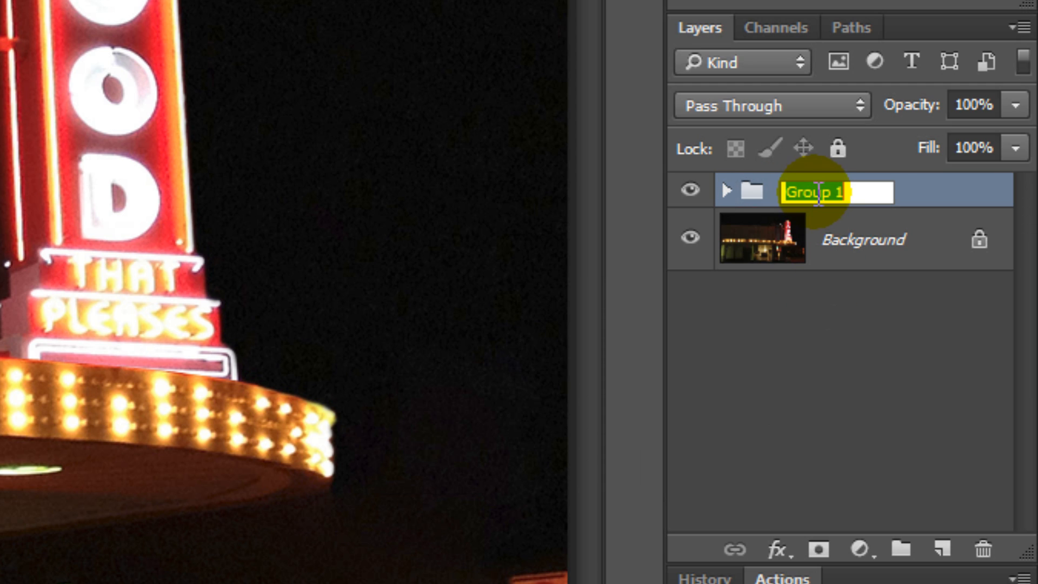
pyautogui.write("Rosemary's")
pyautogui.press('Return')
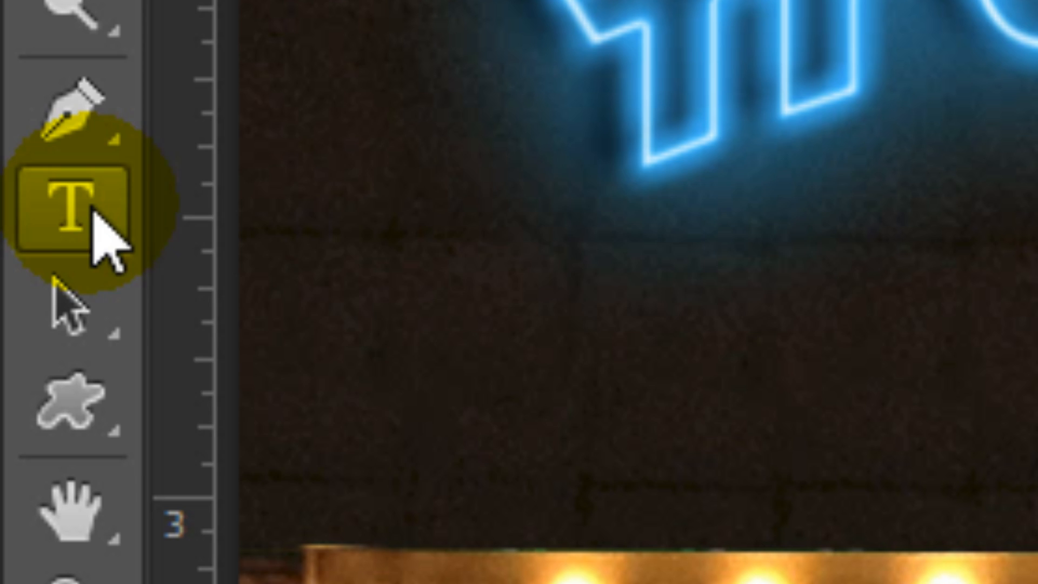
# Step: Set the Type tool to the Air Conditioner Regular font at a size of 26 pt
pyautogui.rightClick(93, 212)
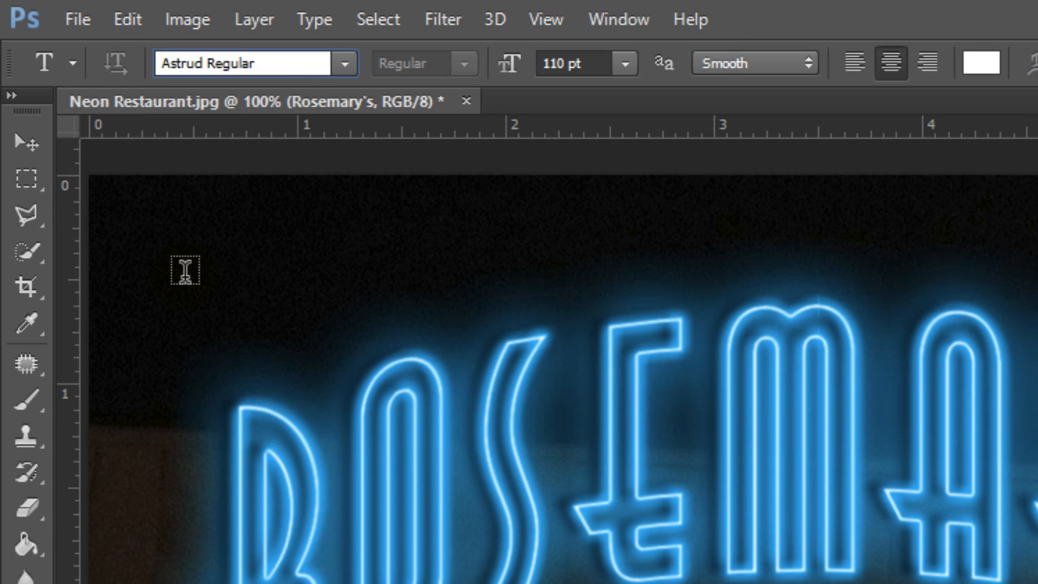
pyautogui.click(276, 63)
pyautogui.write('air')
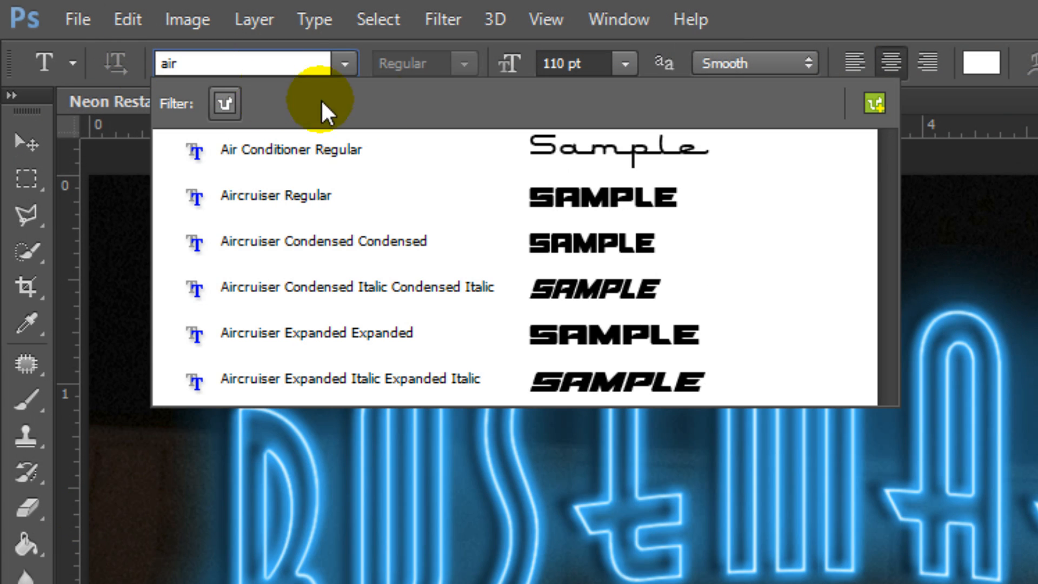
pyautogui.click(561, 143)
pyautogui.click(559, 64)
pyautogui.write('2')
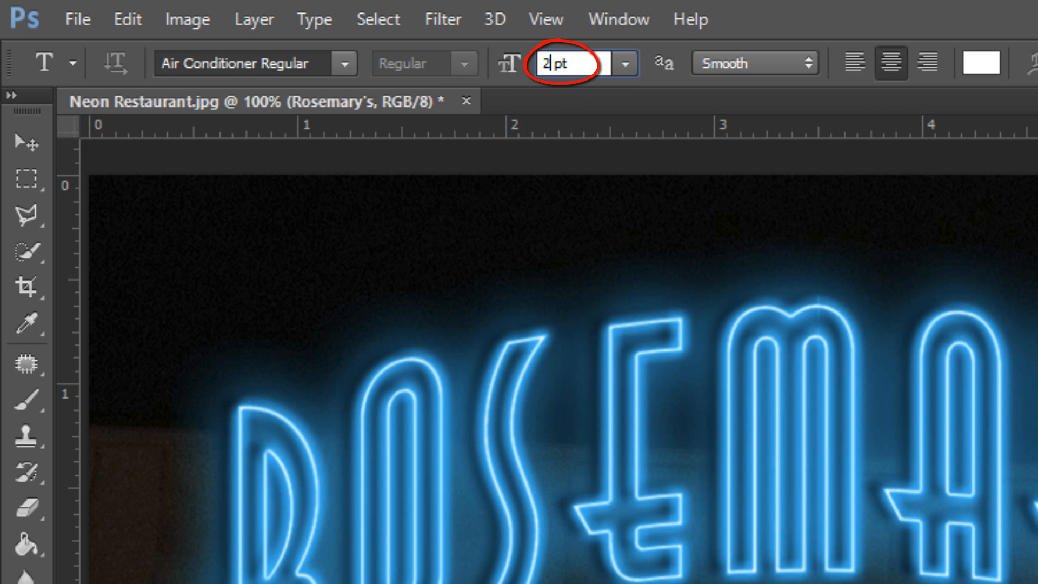
pyautogui.write('6')
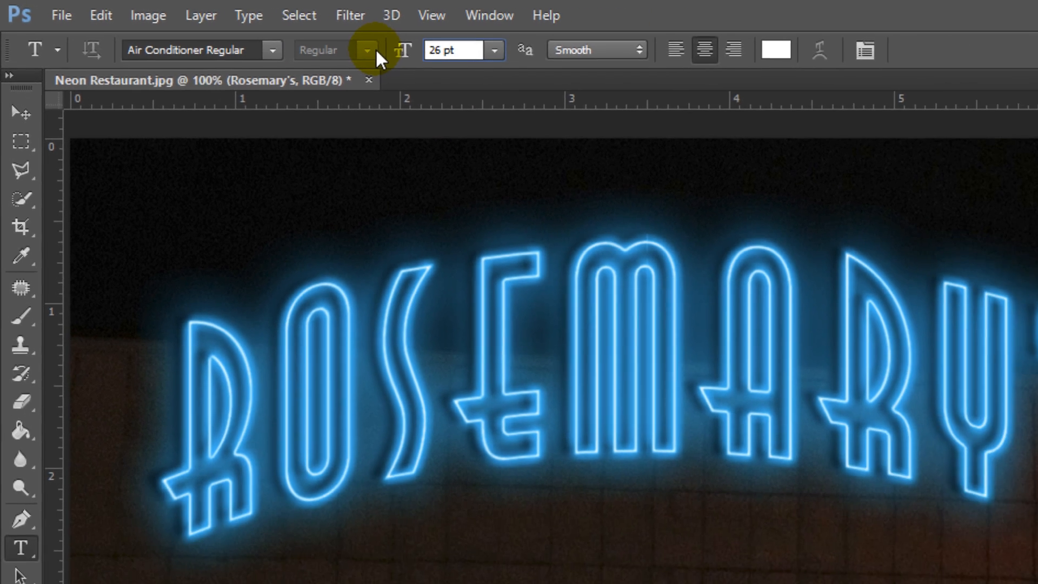
# Step: Add the text RESTAURANT on the wall centred below the ROSEMARY'S sign
pyautogui.click(668, 554)
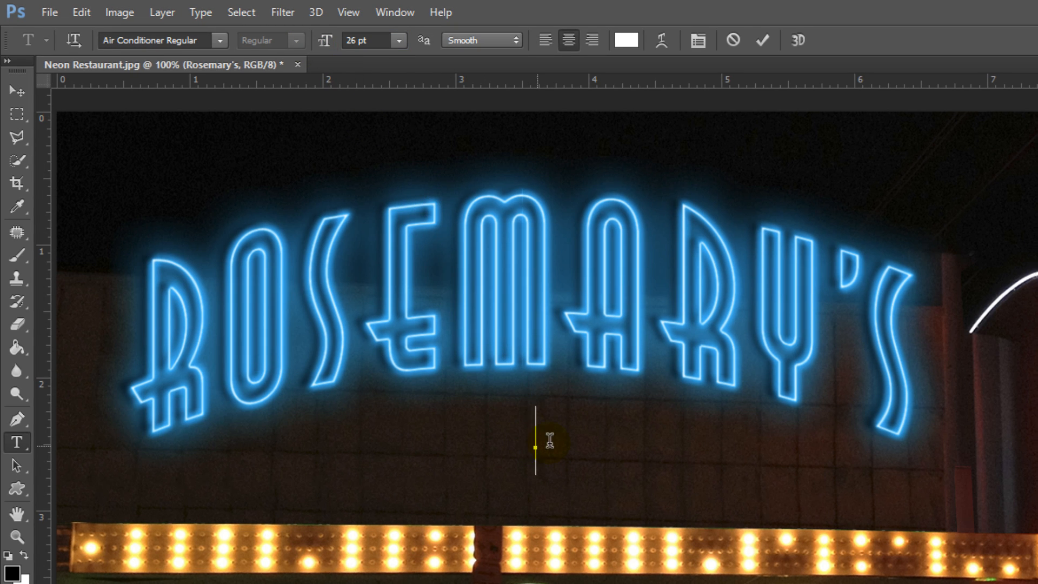
pyautogui.write('RESTA')
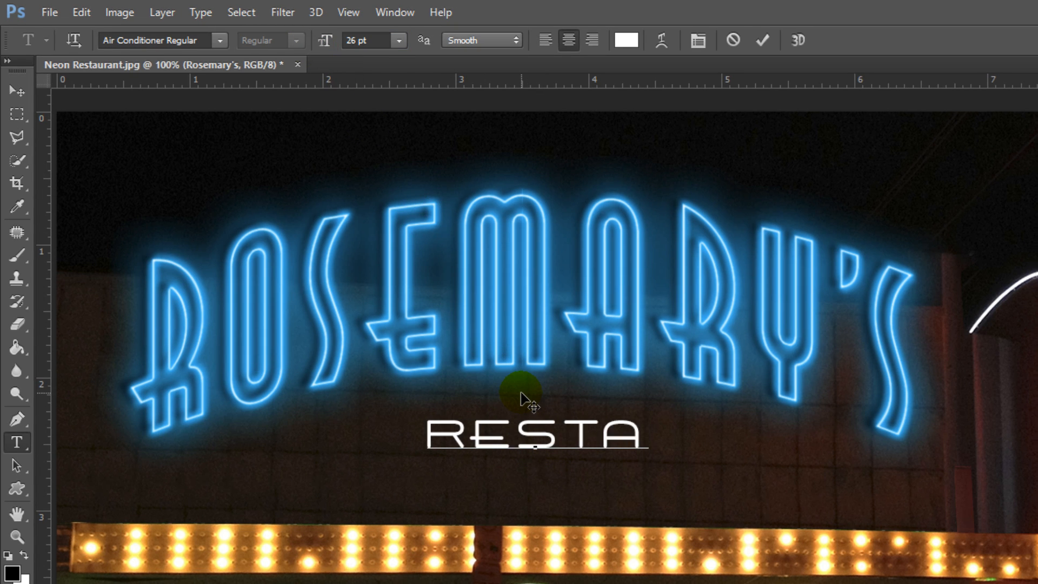
pyautogui.write('URANT')
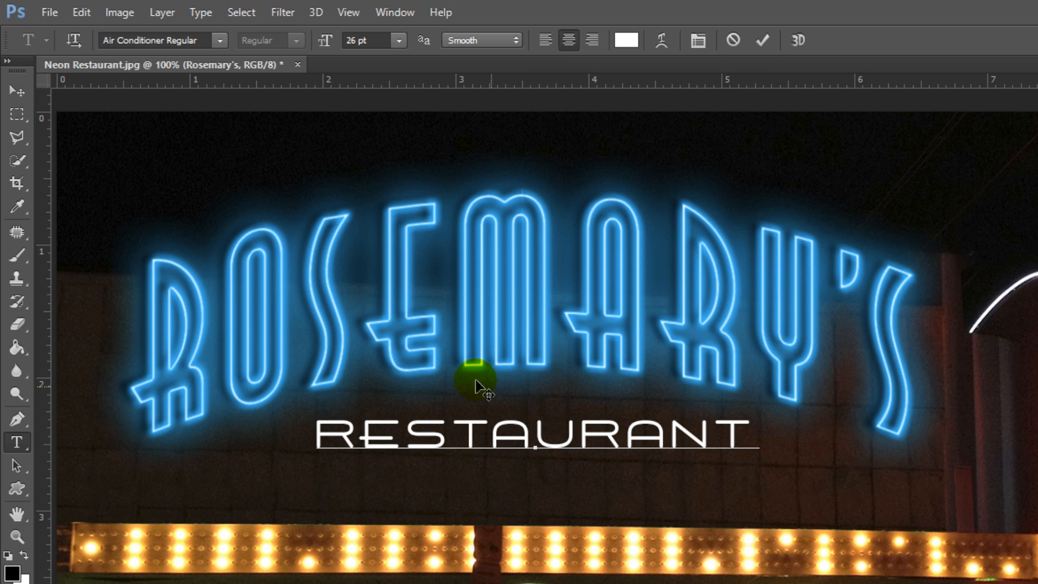
# Step: Select the RESTAURANT layer together with the Rosemary's group and align their horizontal centres
pyautogui.click(16, 91)
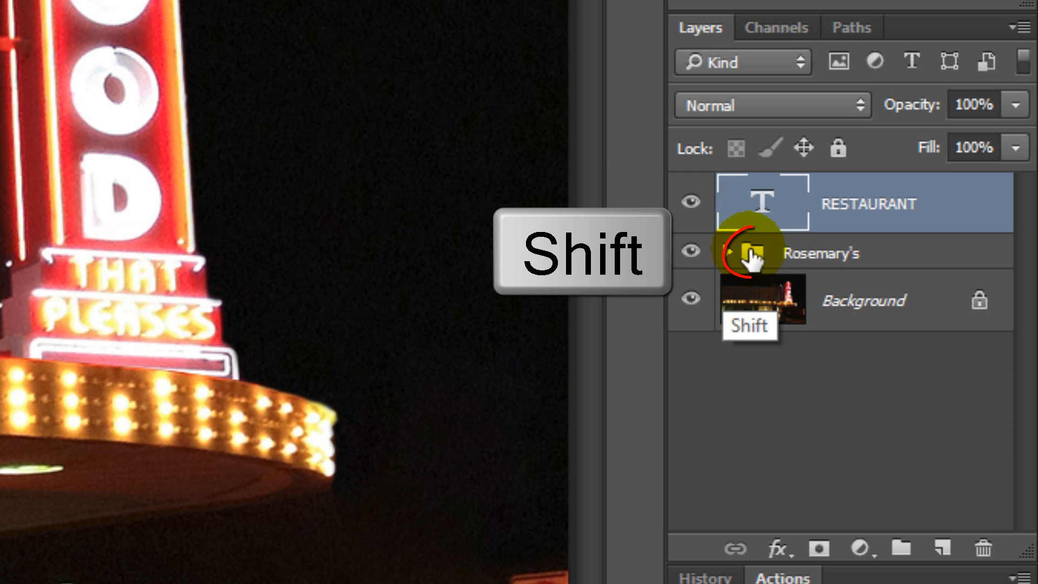
pyautogui.keyDown('shift'); pyautogui.click(751, 251); pyautogui.keyUp('shift')
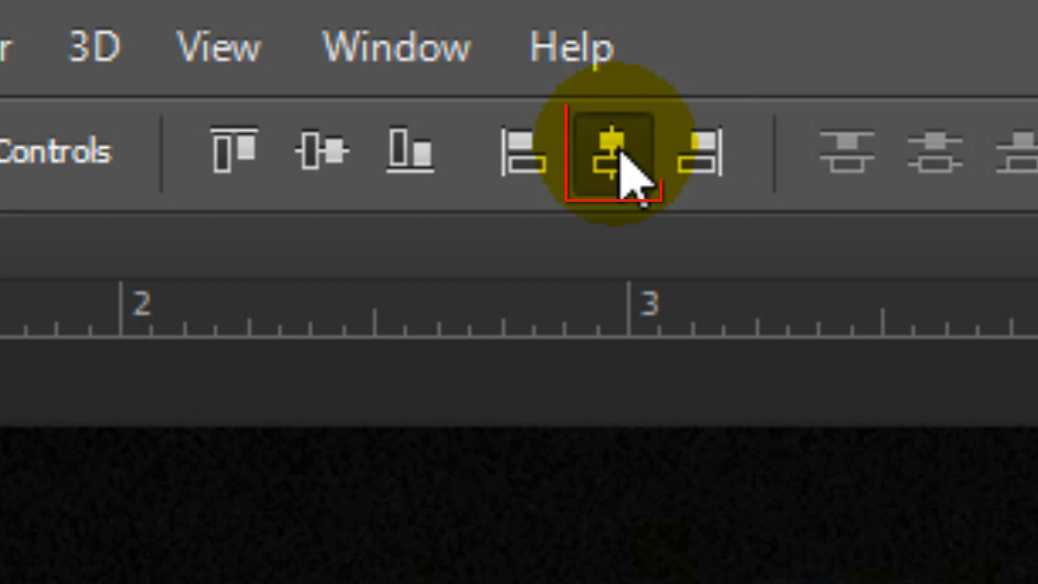
pyautogui.click(617, 157)
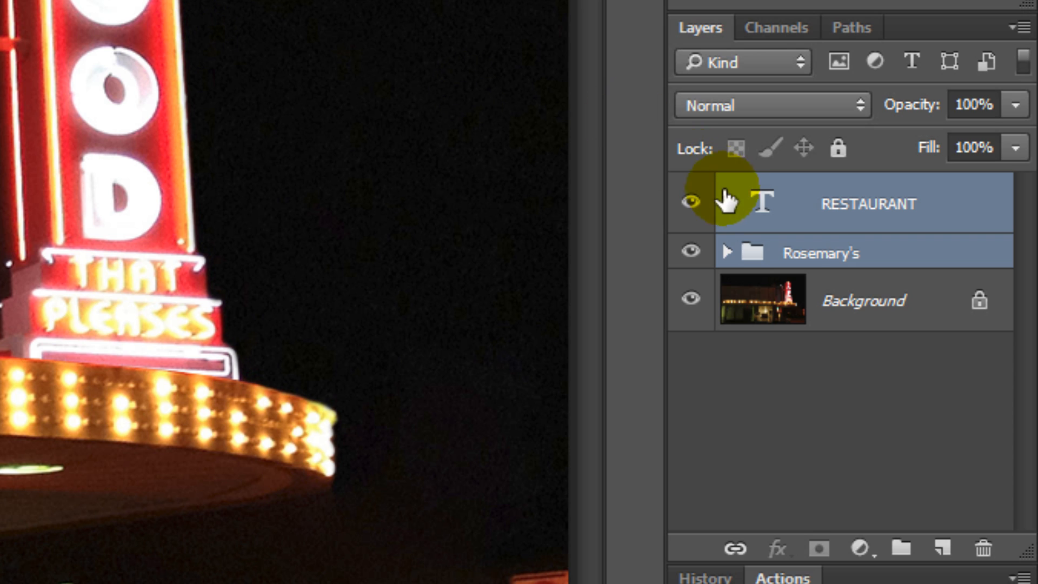
# Step: Add an Outer Glow to the RESTAURANT text layer in the colour 00FF90 and copy that hex code
pyautogui.click(765, 201)
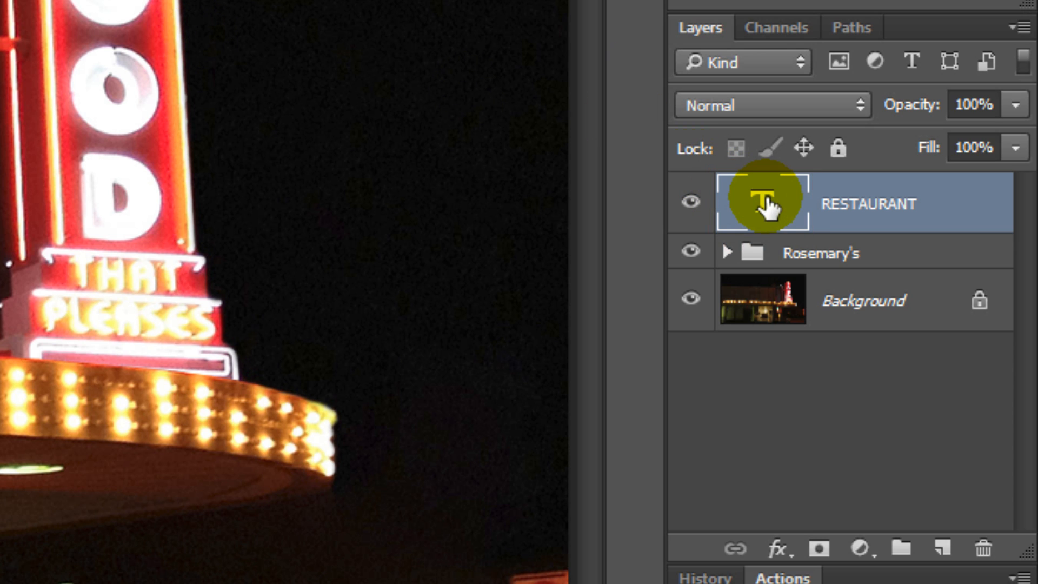
pyautogui.click(778, 549)
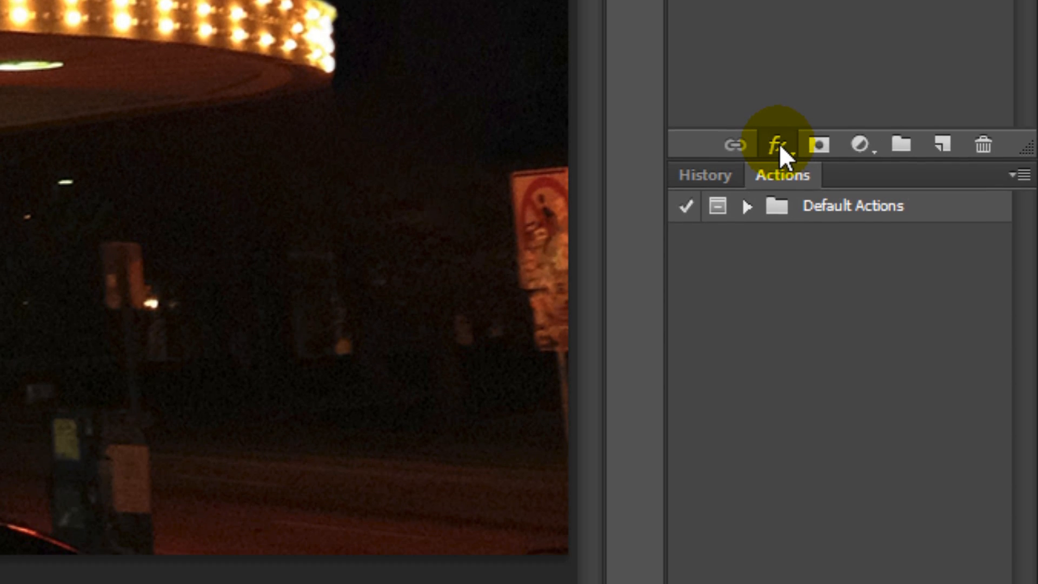
pyautogui.click(780, 551)
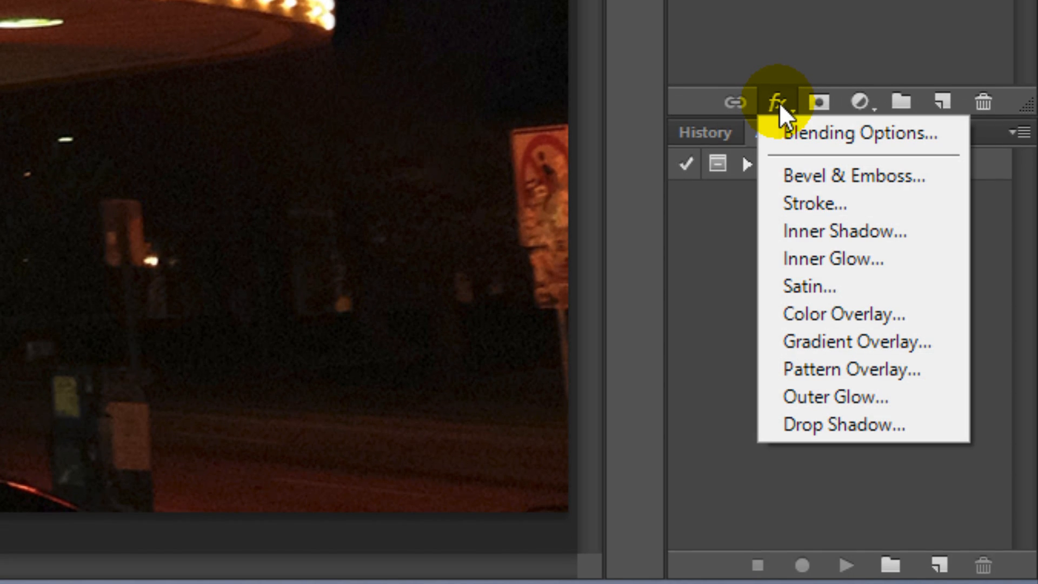
pyautogui.click(789, 400)
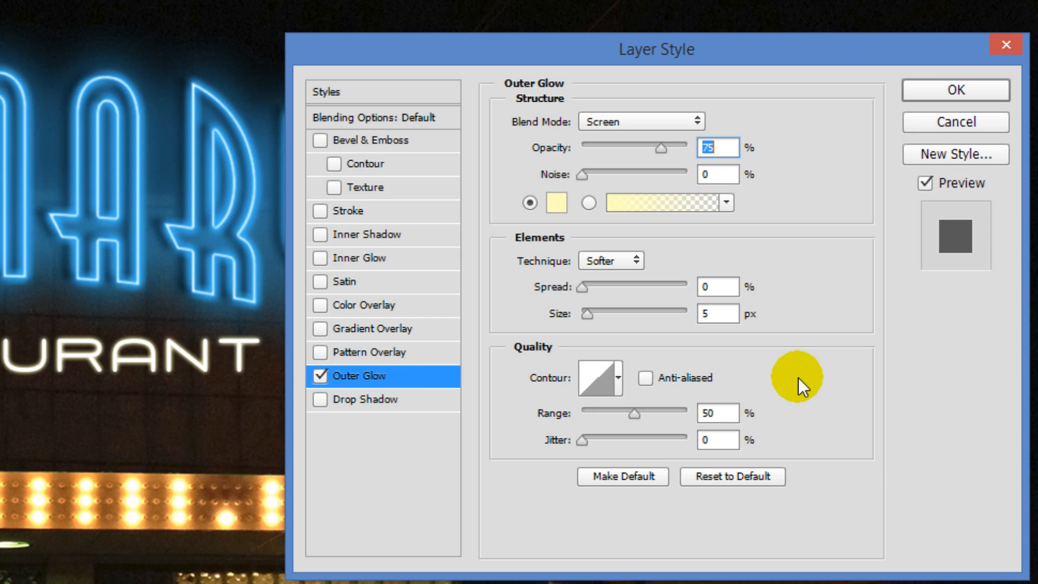
pyautogui.click(556, 201)
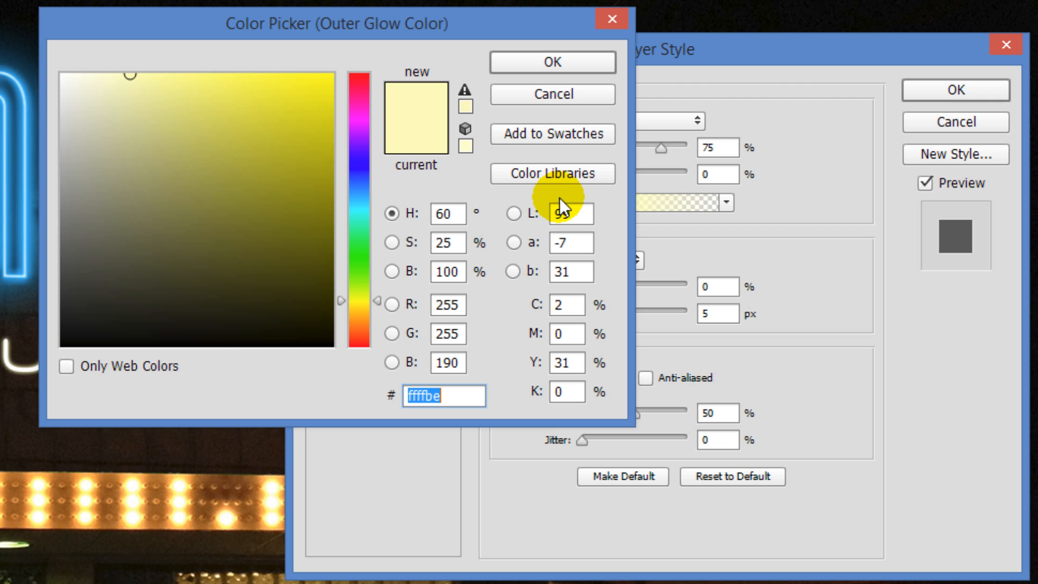
pyautogui.write('00ff90')
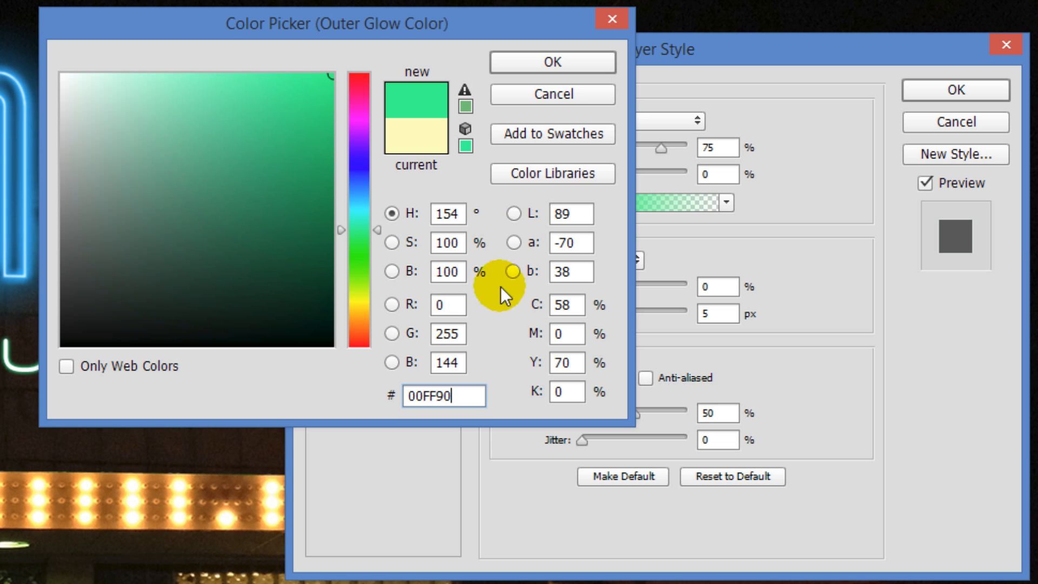
pyautogui.moveTo(463, 395); pyautogui.dragTo(392, 400)
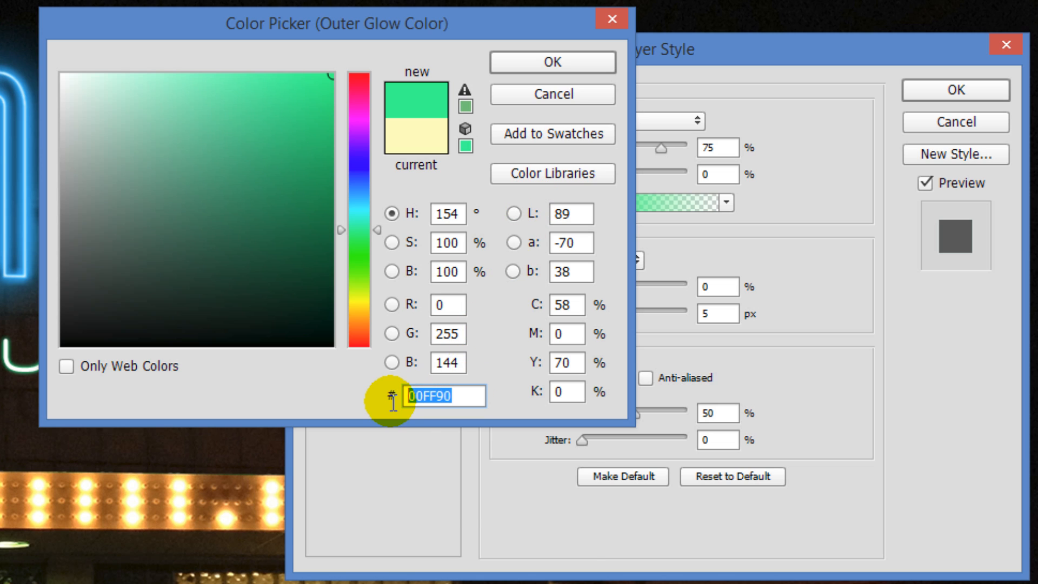
pyautogui.hotkey('ctrl', 'c')
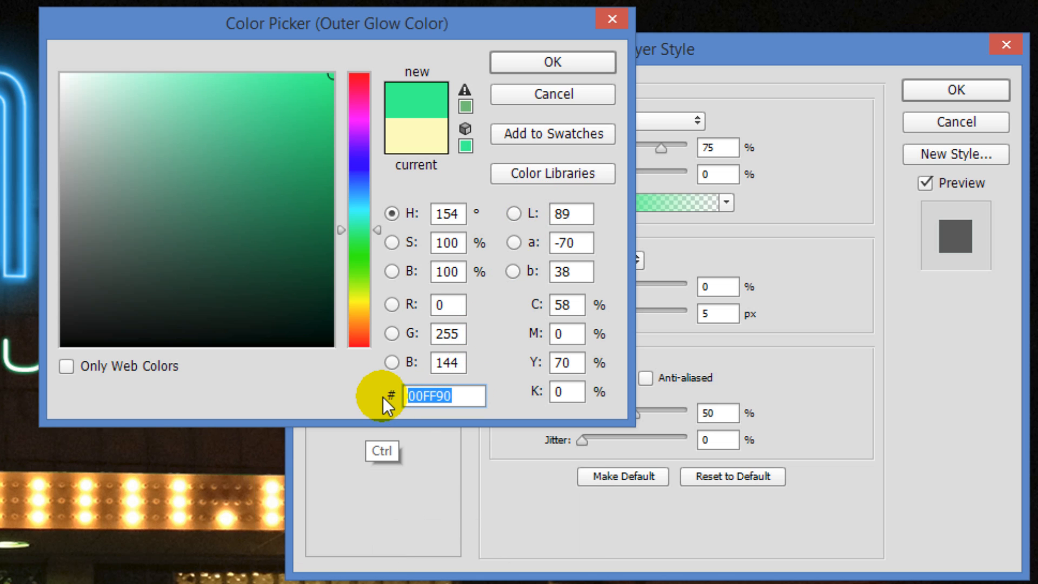
pyautogui.click(542, 63)
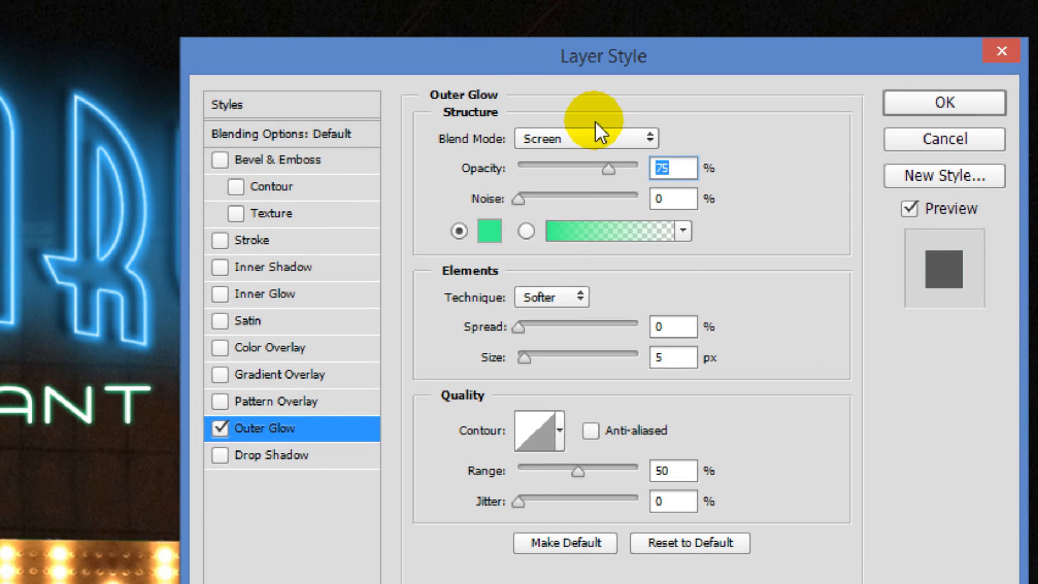
# Step: Set the RESTAURANT layer's Outer Glow to Normal blend mode, 100% opacity and a size of 7 px
pyautogui.click(593, 136)
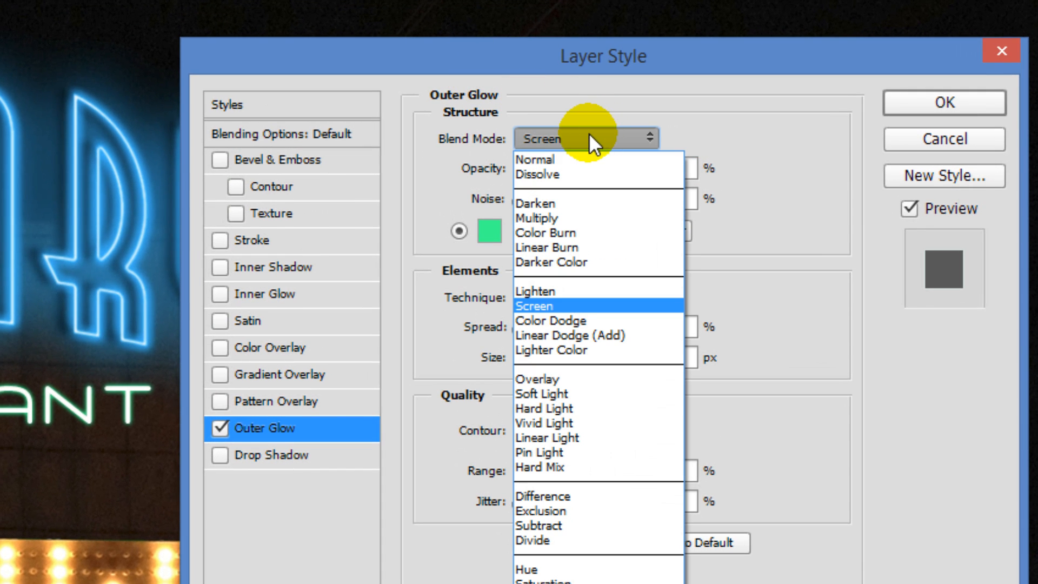
pyautogui.click(559, 159)
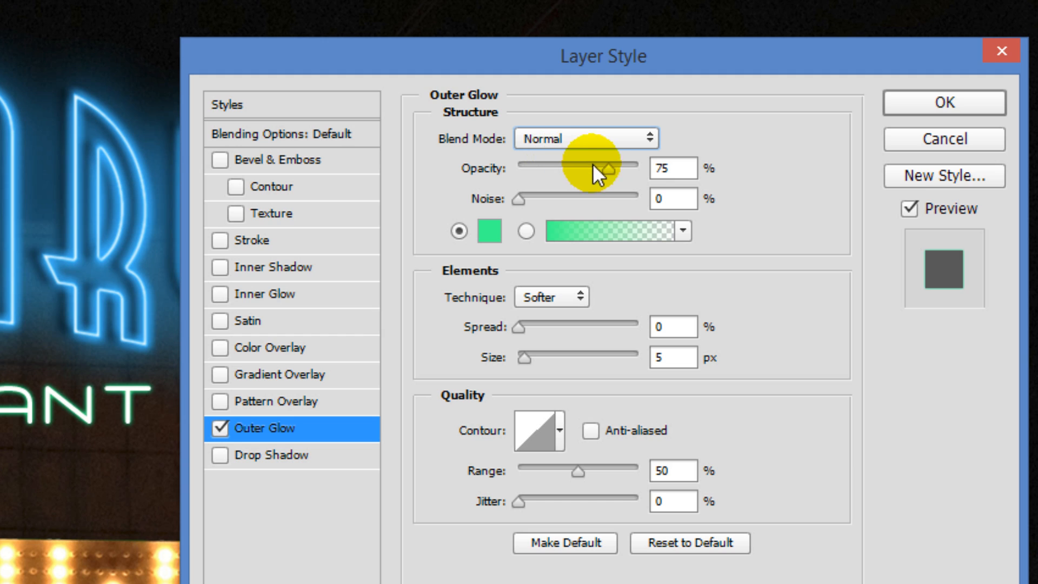
pyautogui.moveTo(609, 167); pyautogui.dragTo(797, 172)
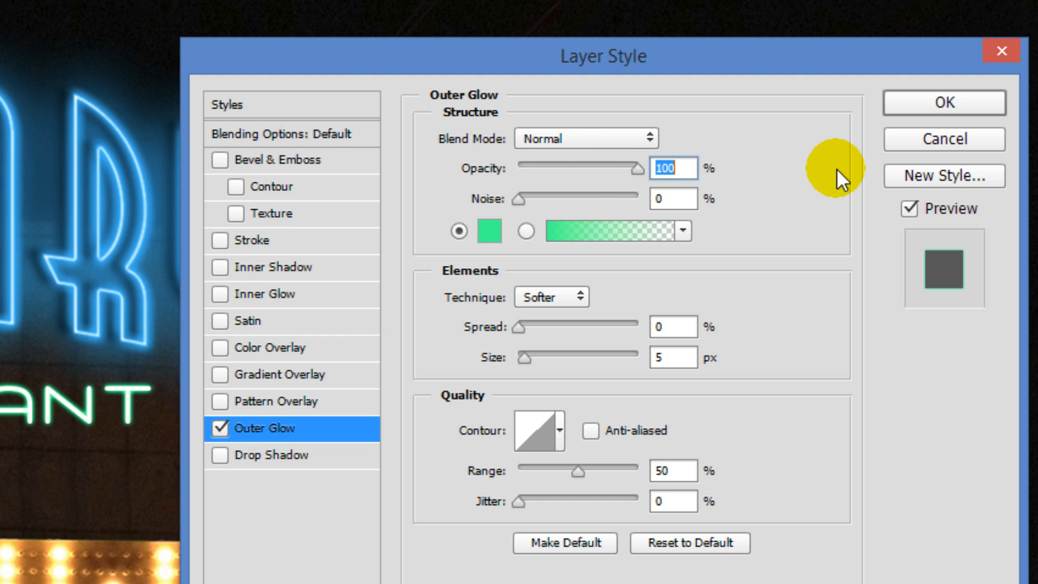
pyautogui.doubleClick(656, 357)
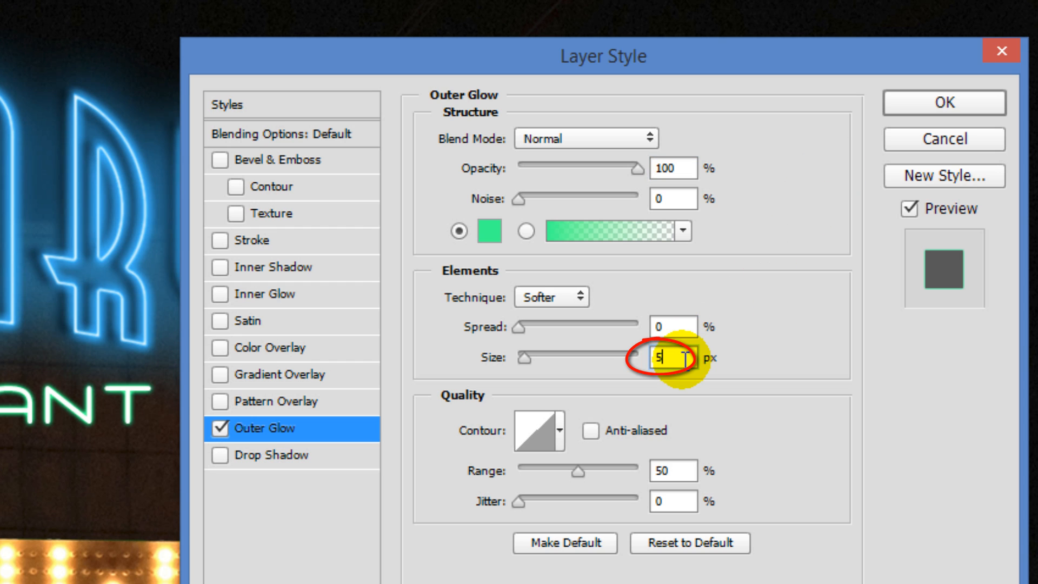
pyautogui.write('7')
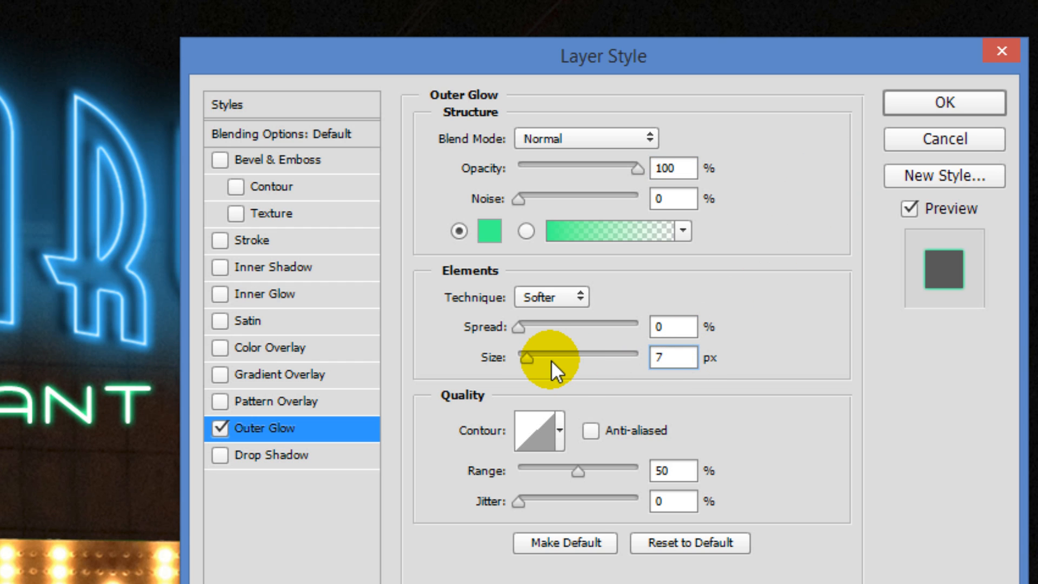
# Step: Add an Inner Glow to the RESTAURANT layer using the copied colour 00FF90
pyautogui.click(306, 288)
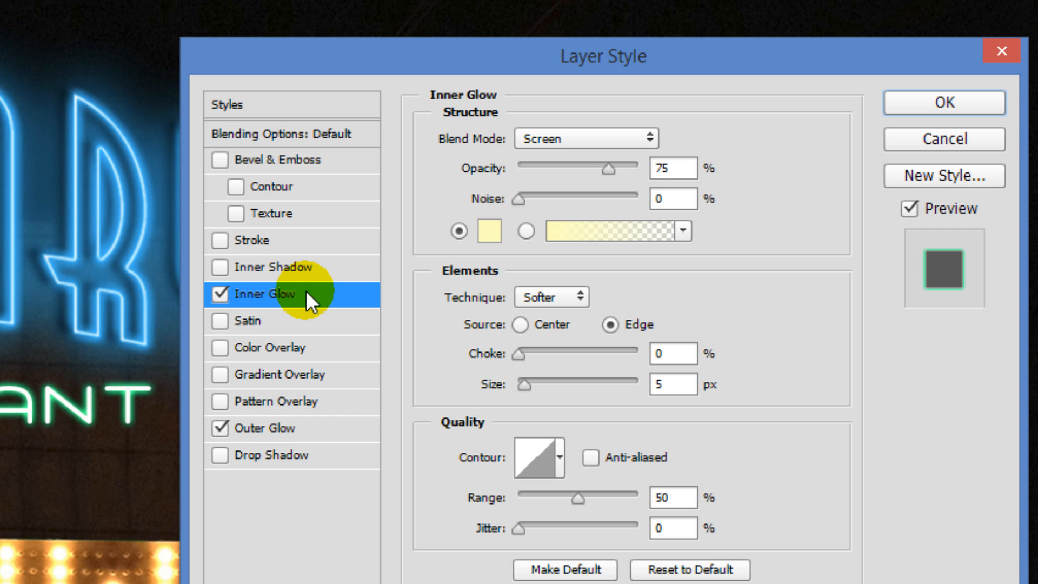
pyautogui.click(488, 231)
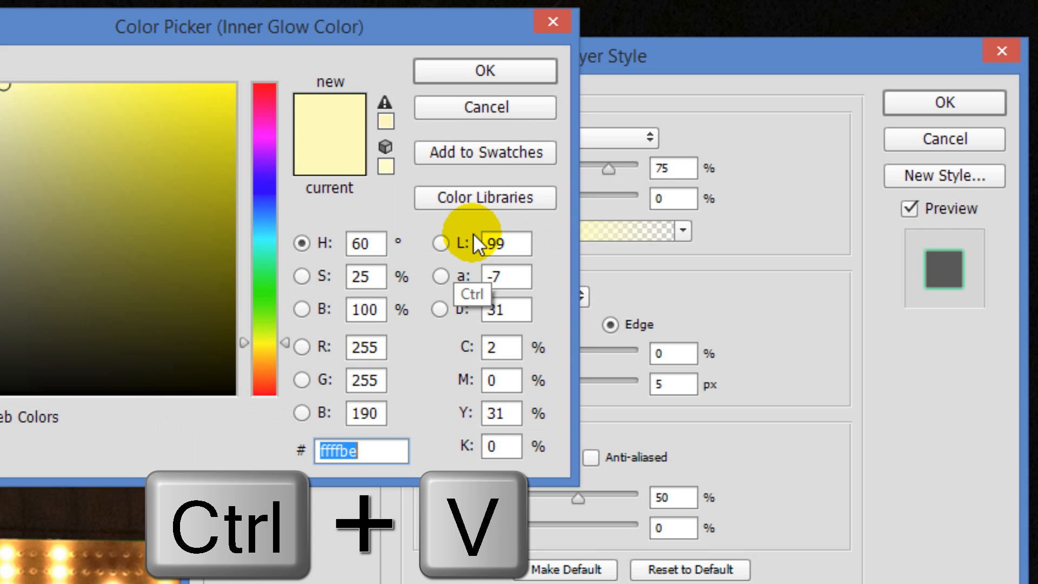
pyautogui.write('00FF90')
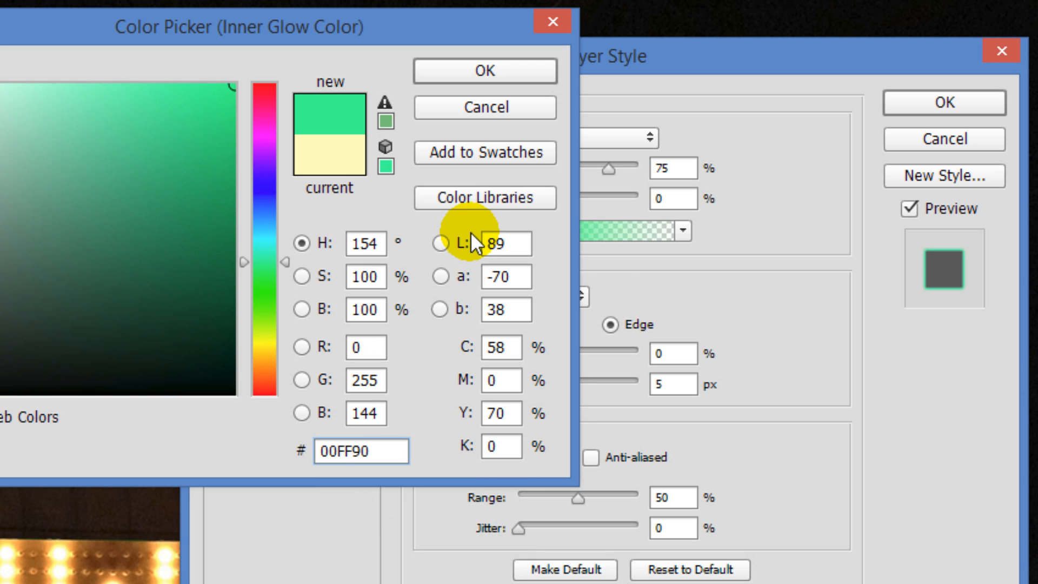
pyautogui.click(478, 71)
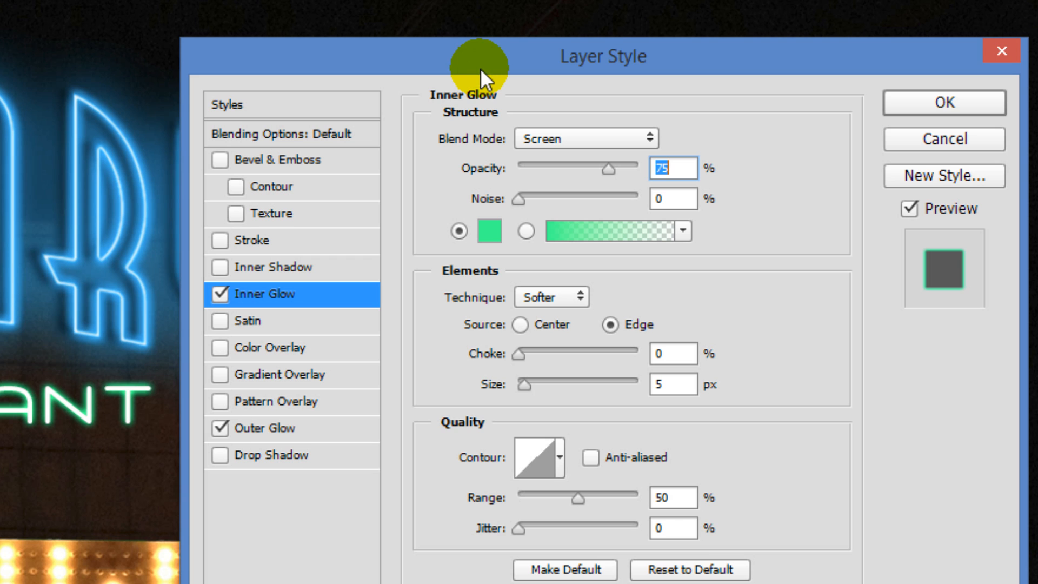
# Step: Set the Inner Glow to Normal blend mode, 100% opacity and a size of 3 px, and apply the layer style
pyautogui.click(601, 130)
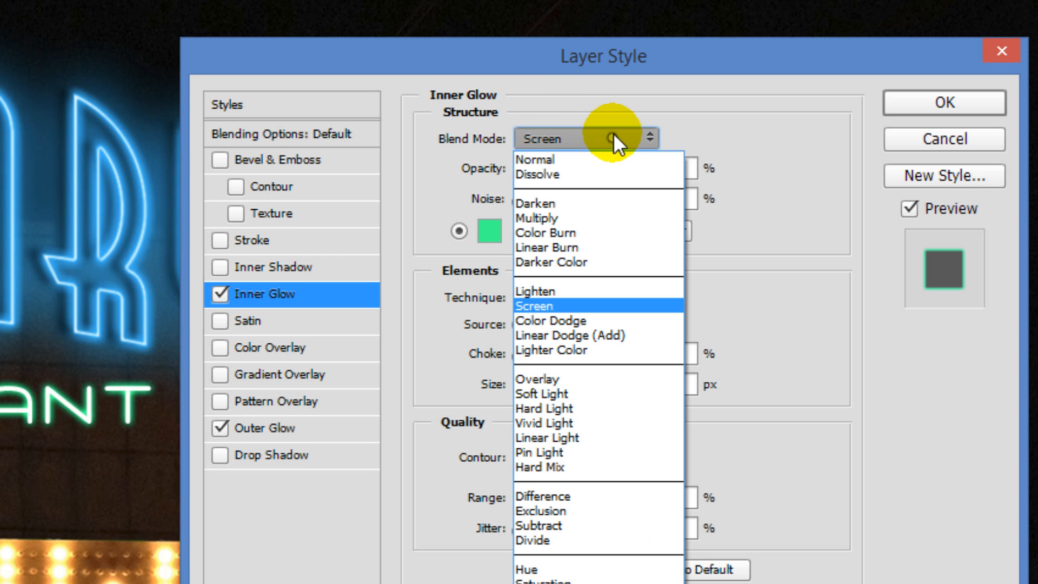
pyautogui.click(585, 158)
pyautogui.moveTo(612, 167); pyautogui.dragTo(849, 176)
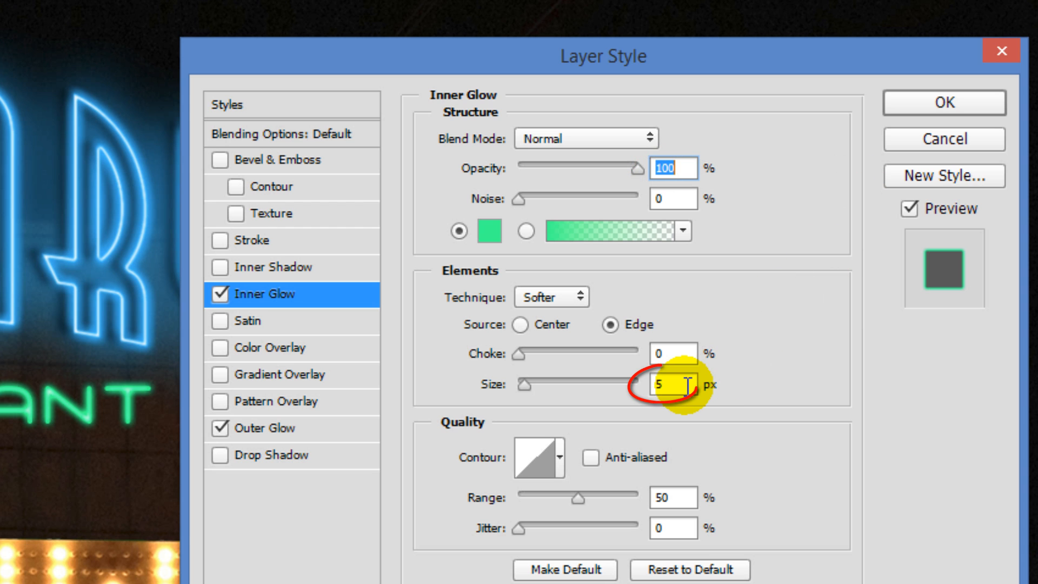
pyautogui.doubleClick(661, 383)
pyautogui.write('3')
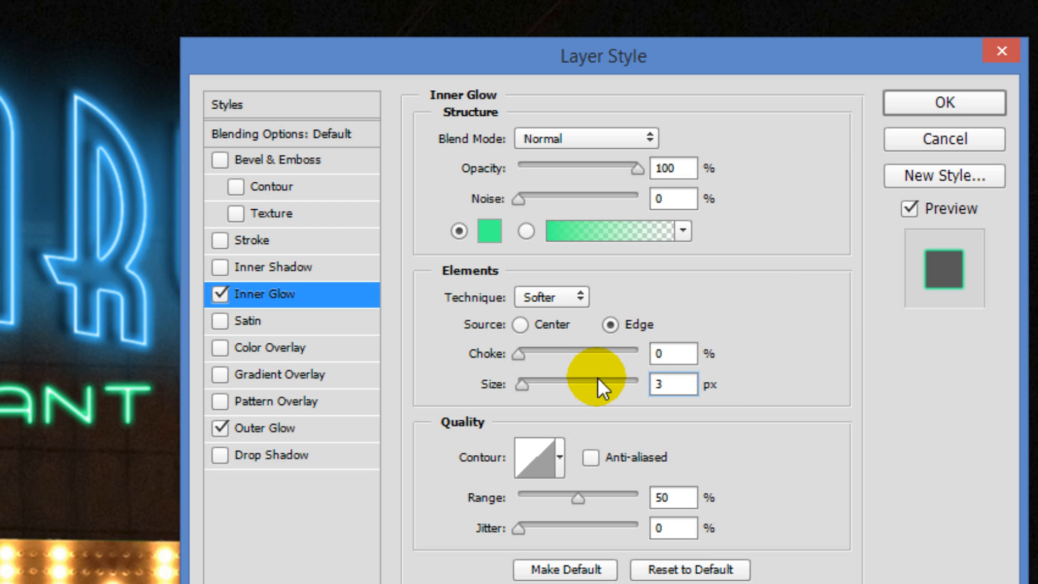
pyautogui.click(934, 102)
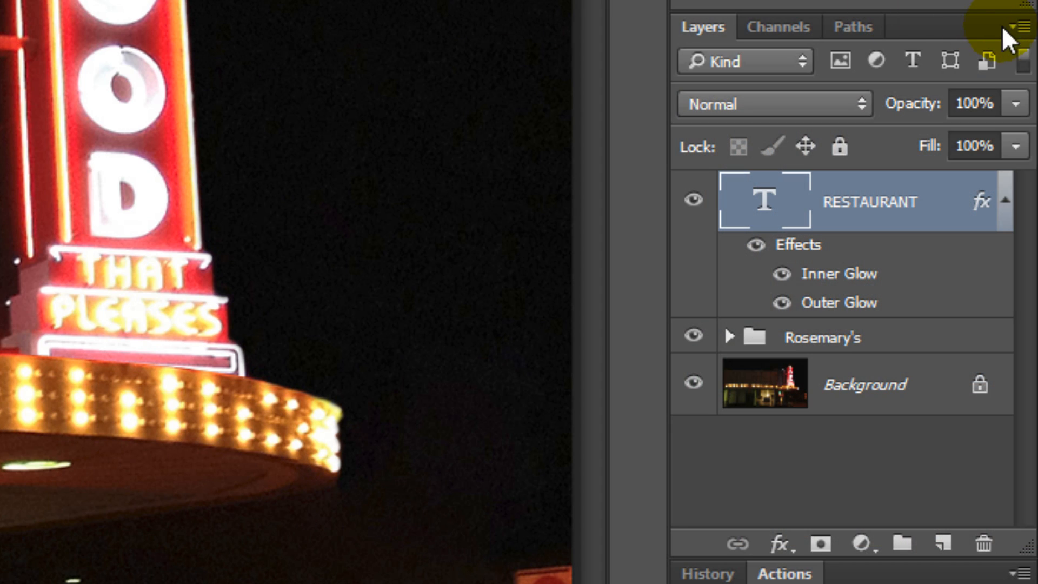
# Step: Convert the RESTAURANT layer to a Smart Object and copy onto it the effects of the top ROSEMARY'S layer in the Rosemary's group
pyautogui.click(1007, 27)
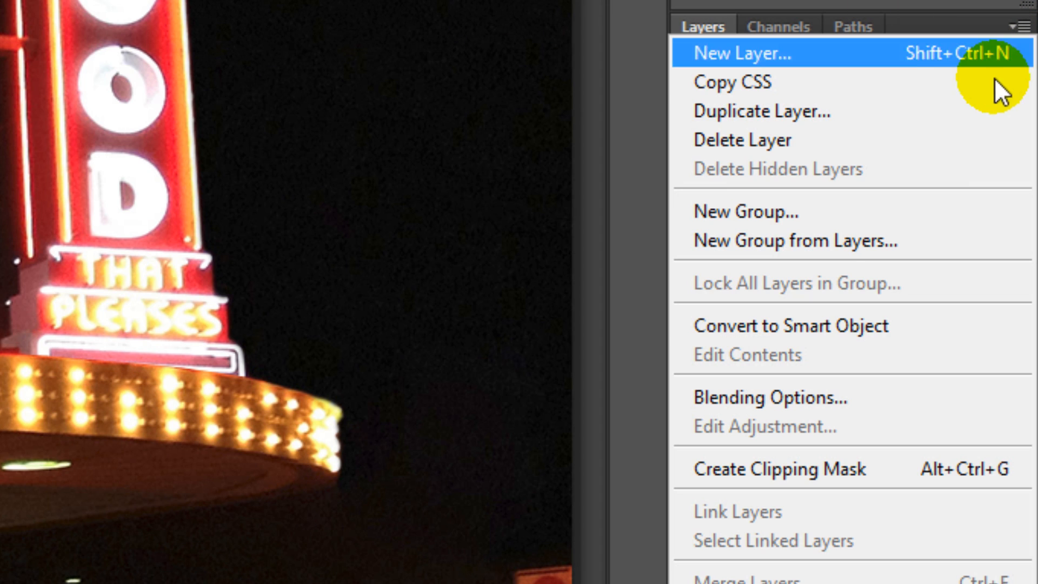
pyautogui.click(917, 325)
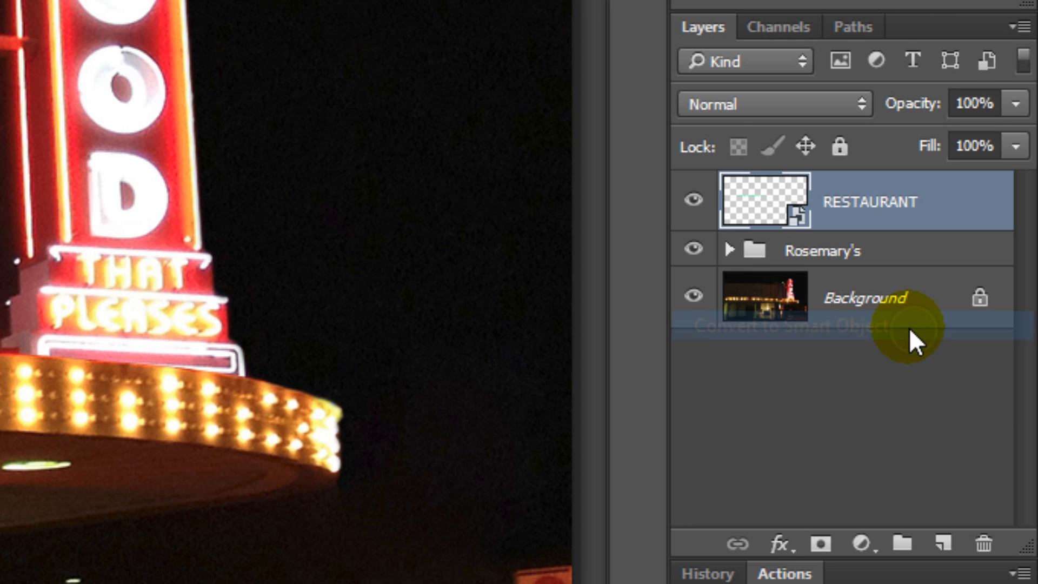
pyautogui.click(730, 250)
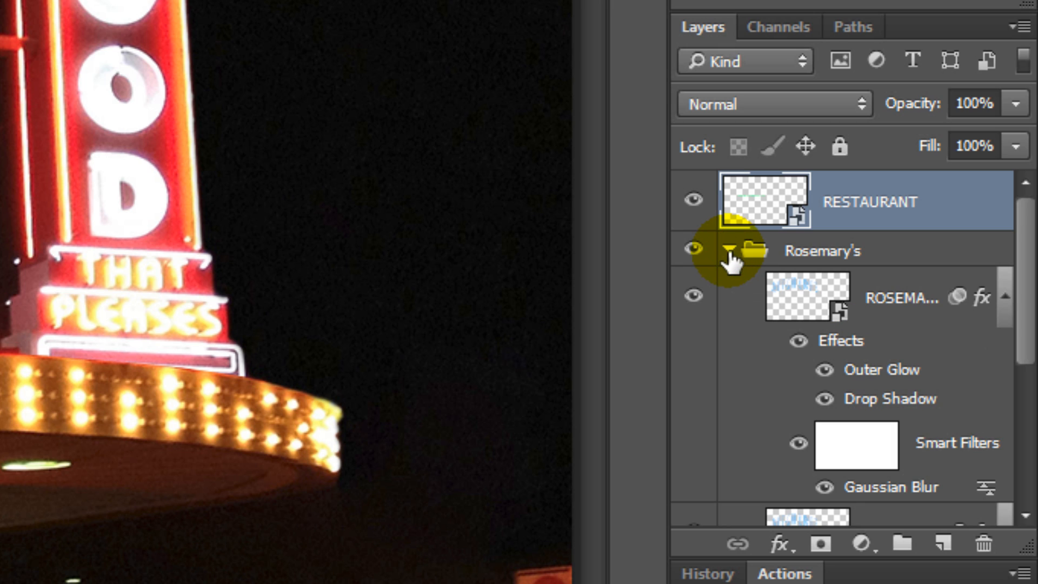
pyautogui.click(842, 342)
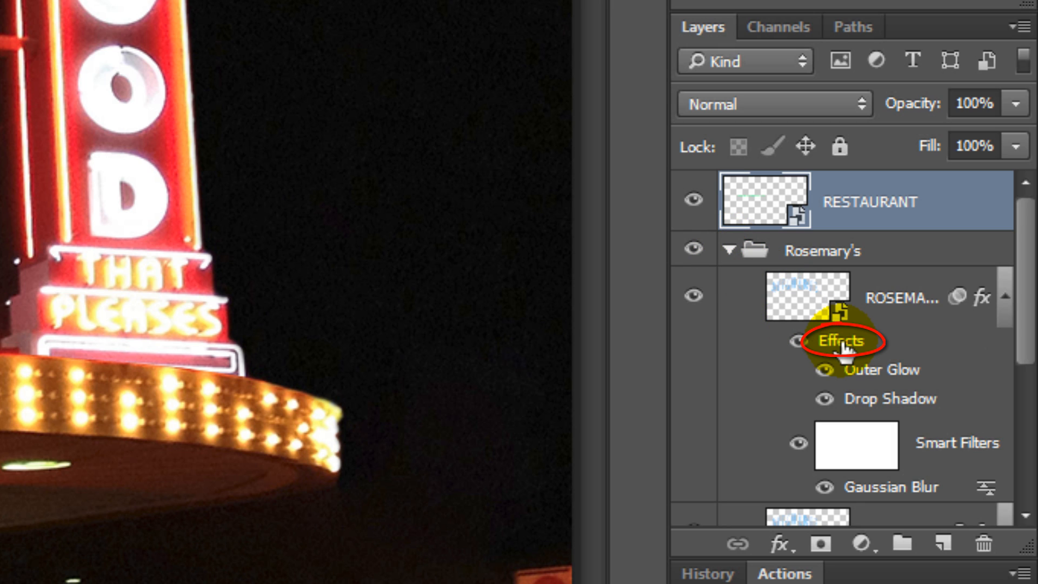
pyautogui.press('alt')
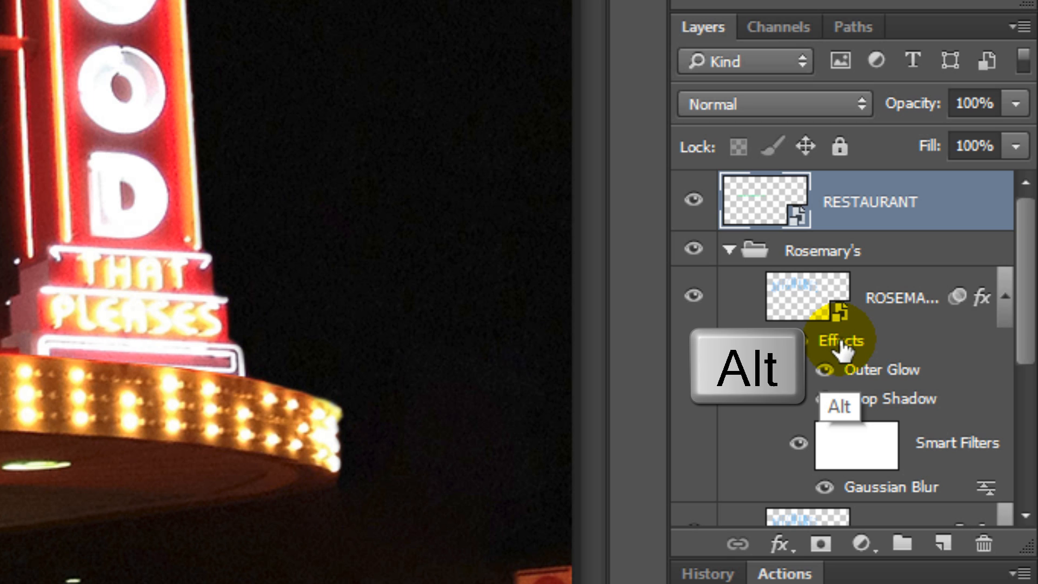
pyautogui.moveTo(841, 349); pyautogui.dragTo(854, 208)
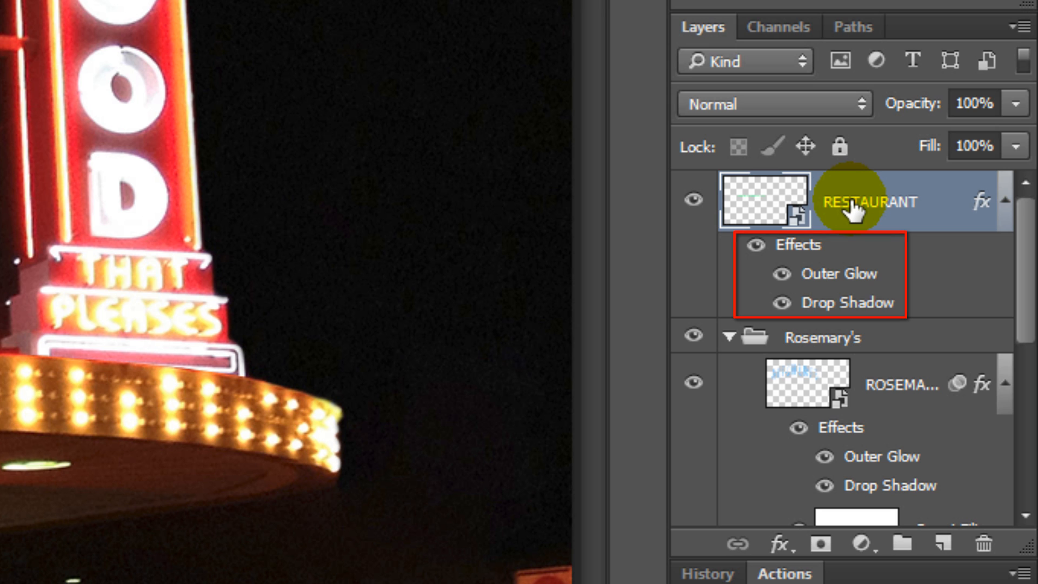
pyautogui.click(729, 336)
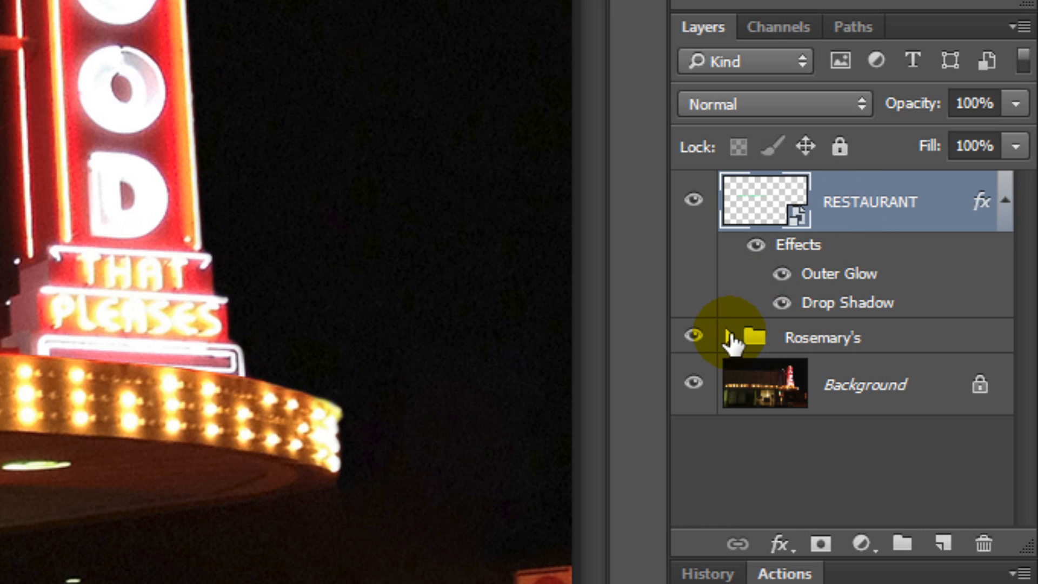
# Step: Change the colour of the RESTAURANT Smart Object's Outer Glow to the copied 00FF90 and apply it
pyautogui.doubleClick(827, 276)
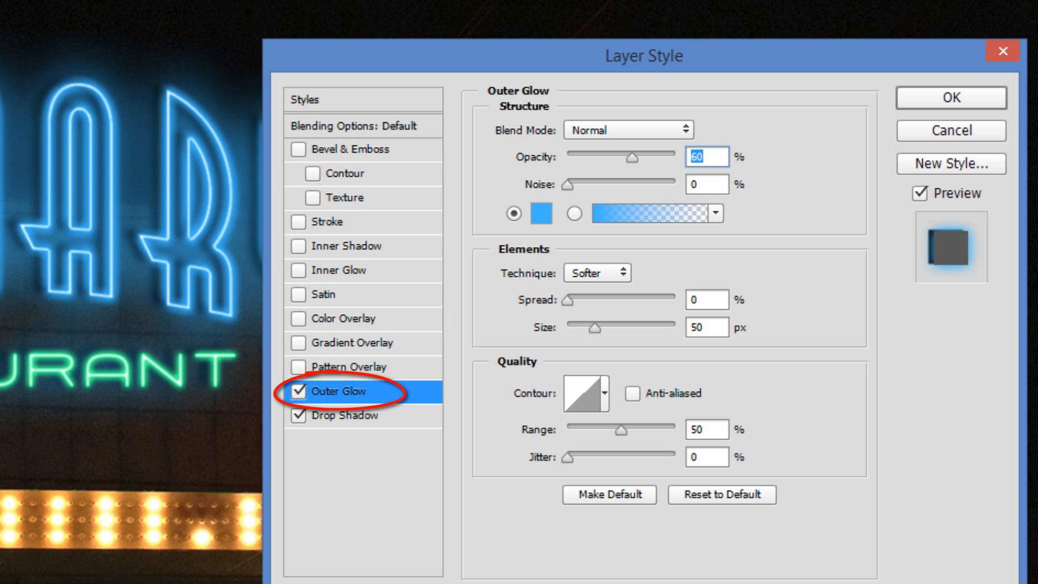
pyautogui.click(538, 212)
pyautogui.write('08b6ff')
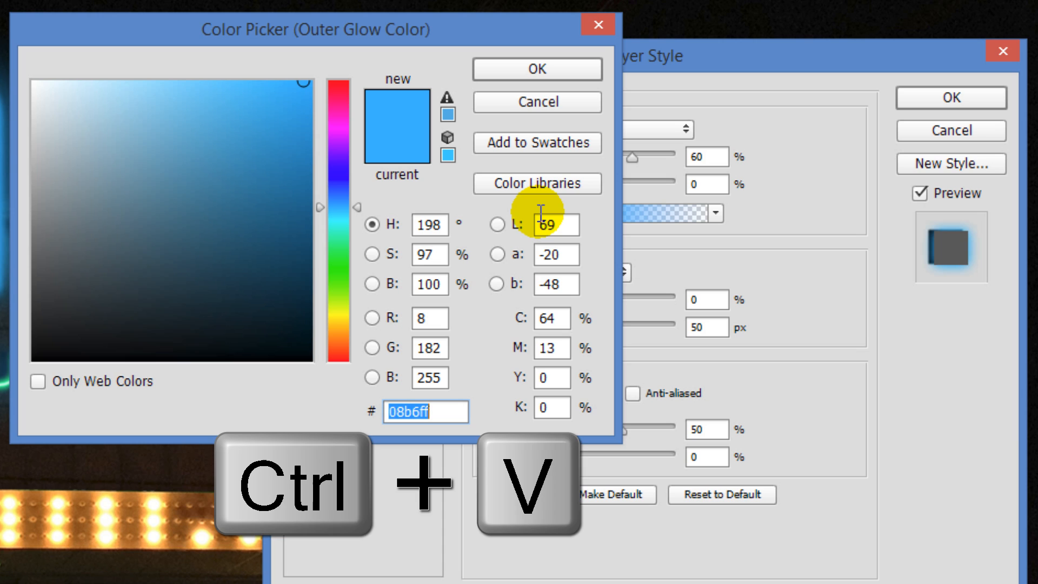
pyautogui.write('00FF90')
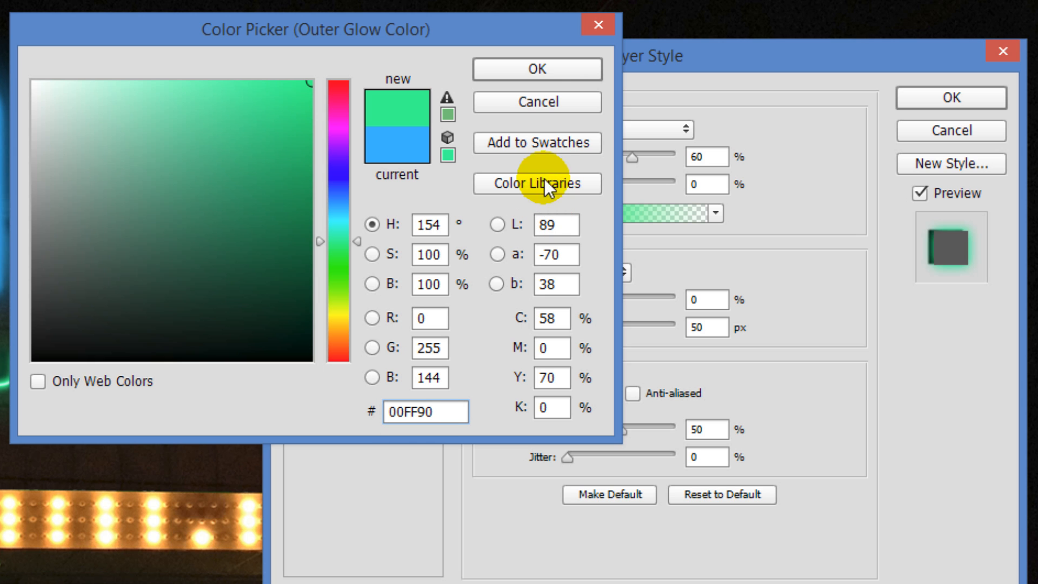
pyautogui.click(547, 69)
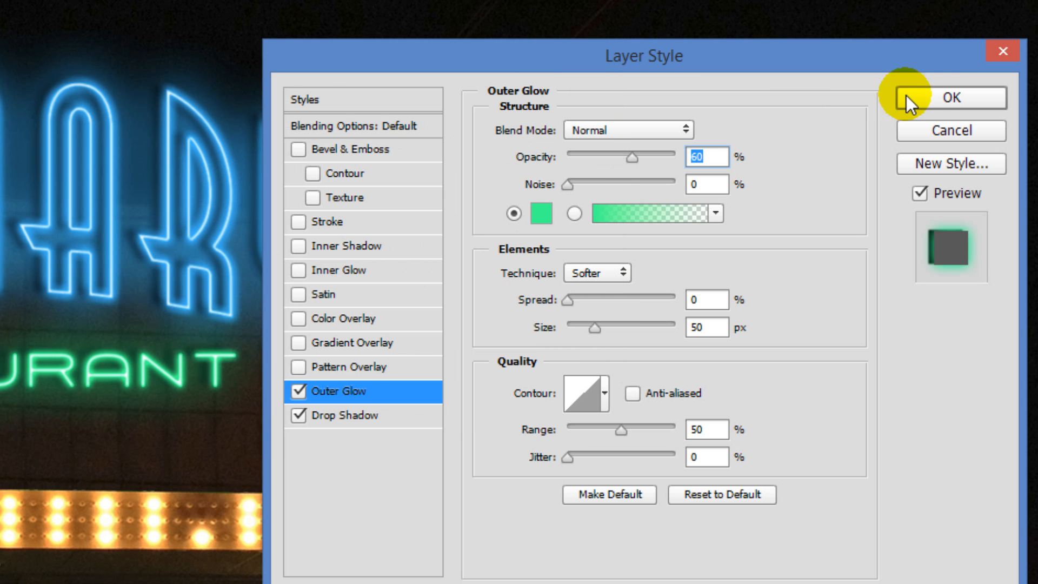
pyautogui.click(935, 96)
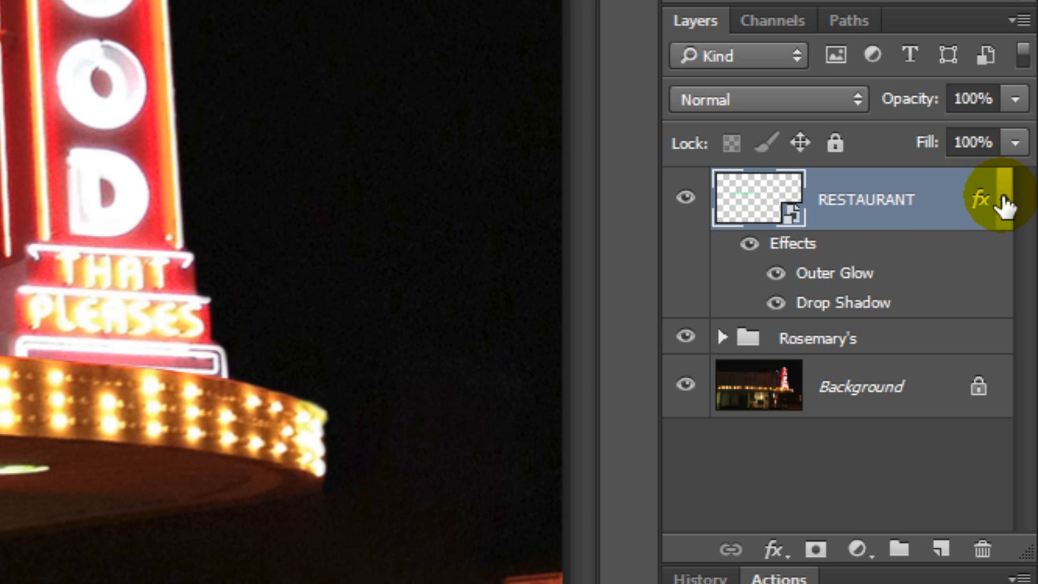
# Step: Collapse the RESTAURANT layer's effects, hide the Background and stamp the visible sign layers into a new merged layer
pyautogui.click(1004, 205)
pyautogui.click(685, 297)
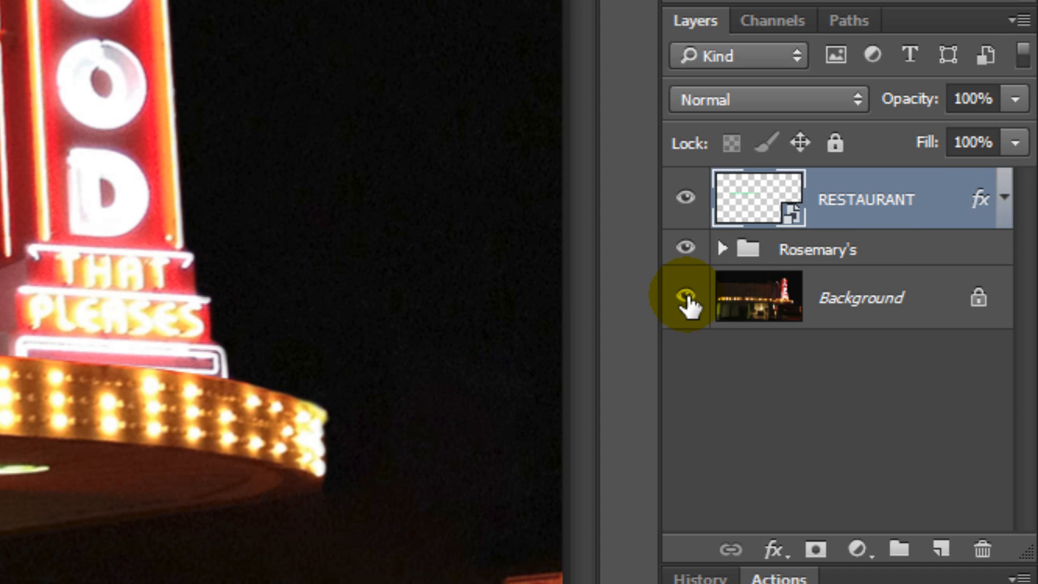
pyautogui.click(687, 297)
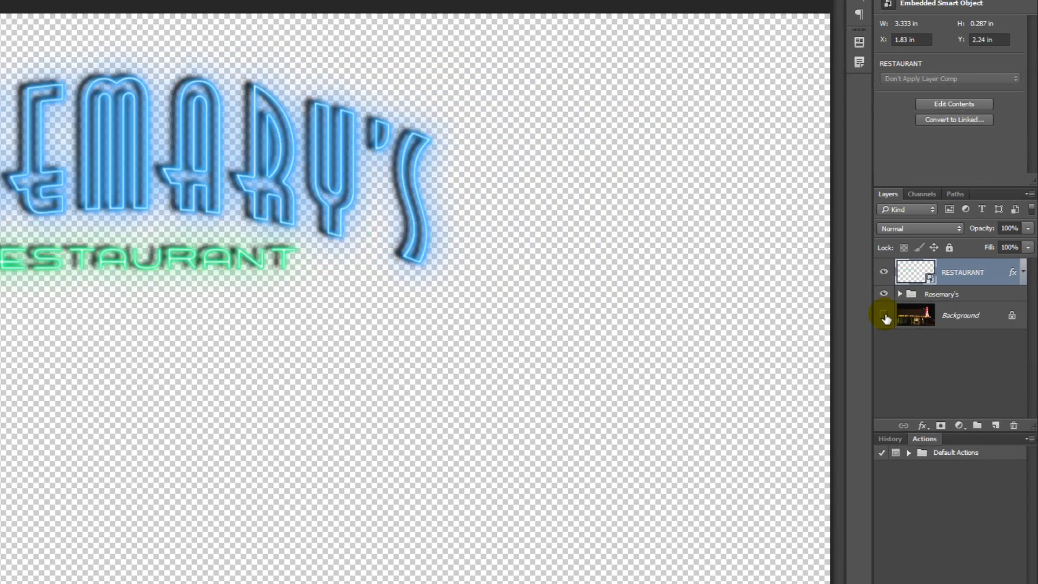
pyautogui.hotkey('ctrl', 'shift', 'alt', 'e')
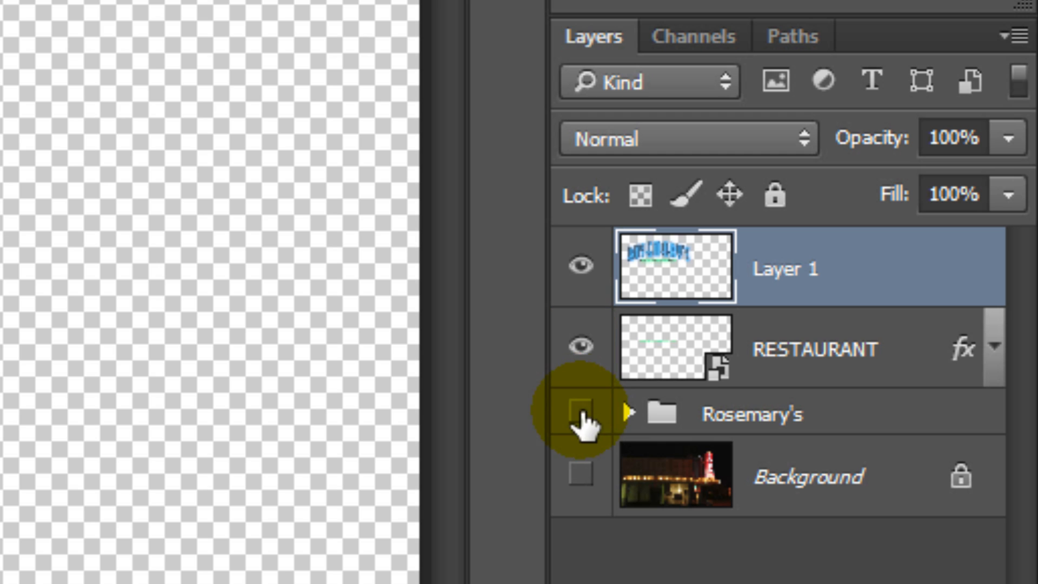
# Step: Hide the Rosemary's group and the RESTAURANT layer, then copy the entire merged sign on Layer 1 and deselect
pyautogui.click(581, 415)
pyautogui.click(580, 348)
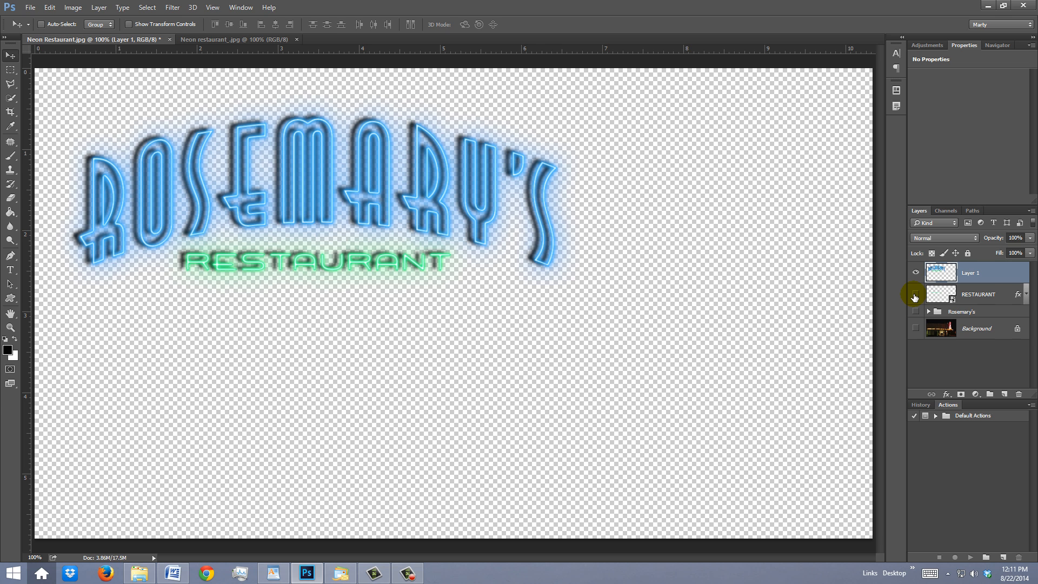
pyautogui.hotkey('ctrl', 'a')
pyautogui.hotkey('ctrl', 'c')
pyautogui.hotkey('ctrl', 'd')
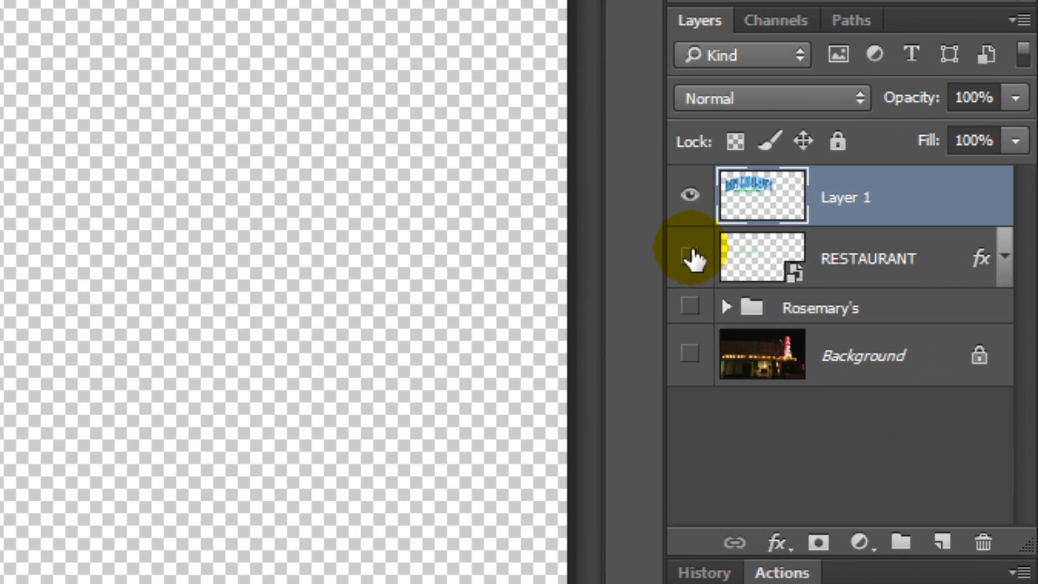
# Step: Hide Layer 1, make the Background visible again and duplicate the Background layer
pyautogui.click(689, 196)
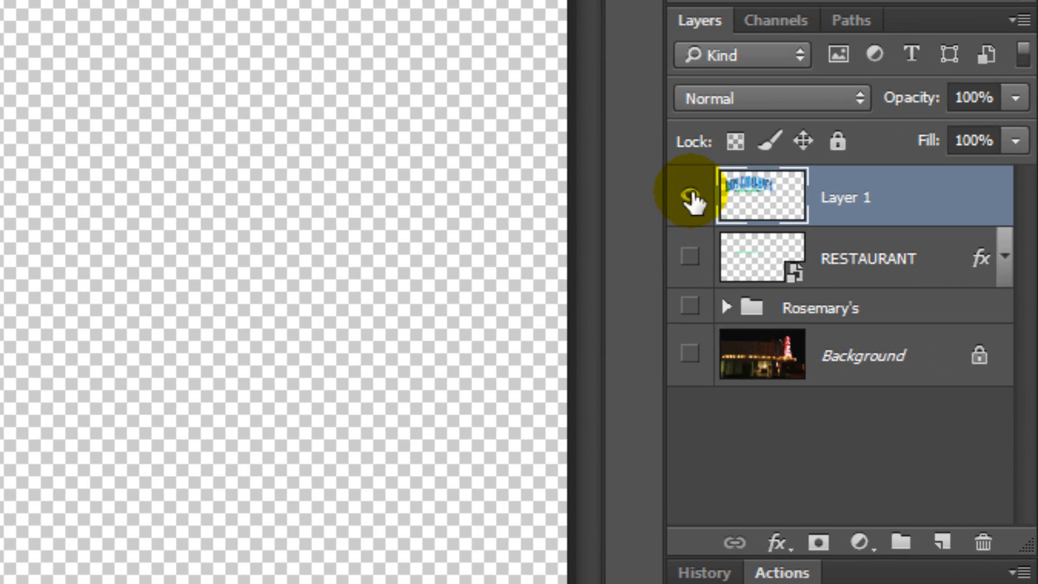
pyautogui.click(688, 355)
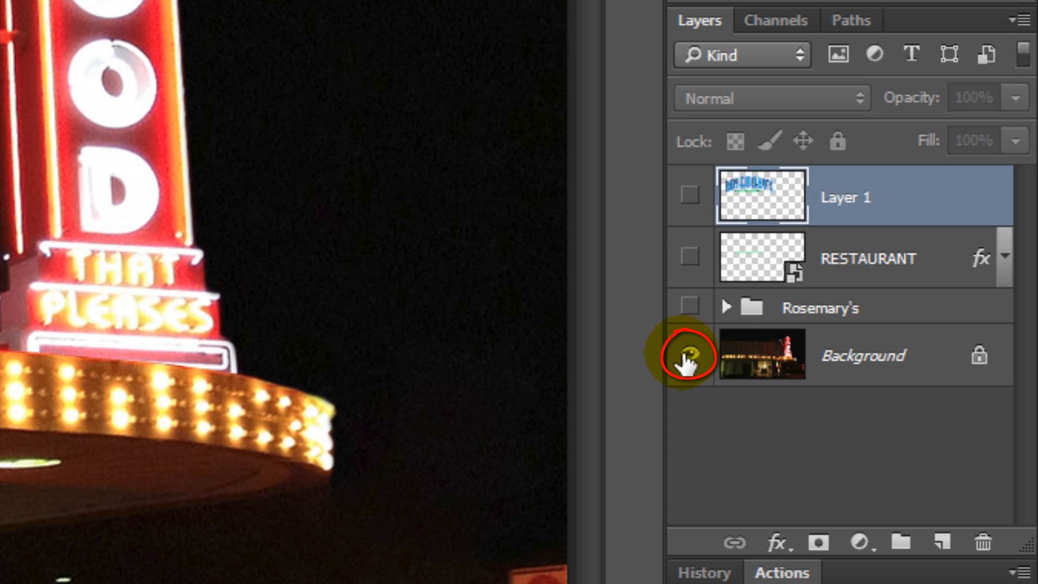
pyautogui.click(758, 368)
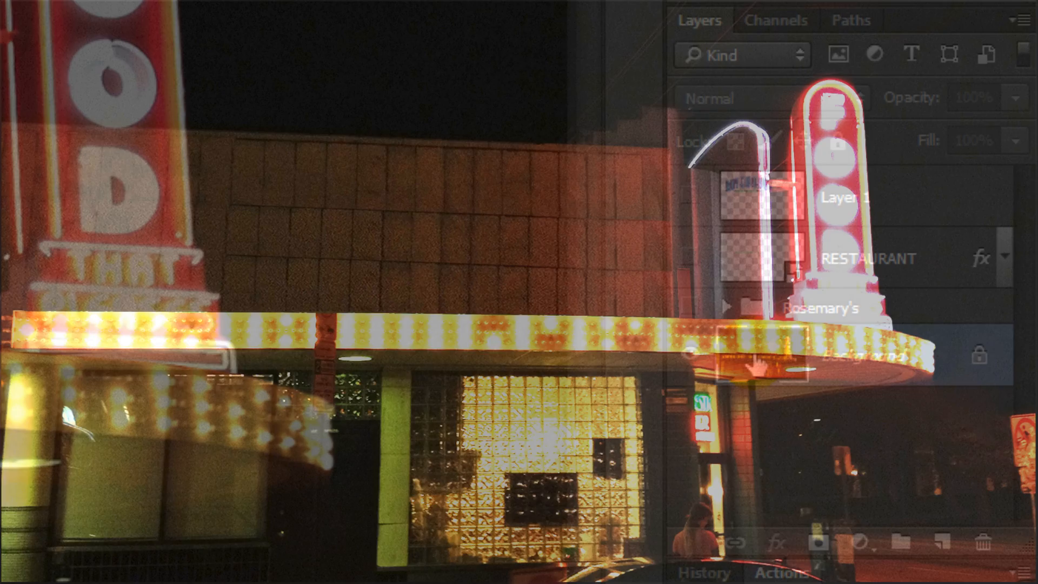
pyautogui.click(757, 365)
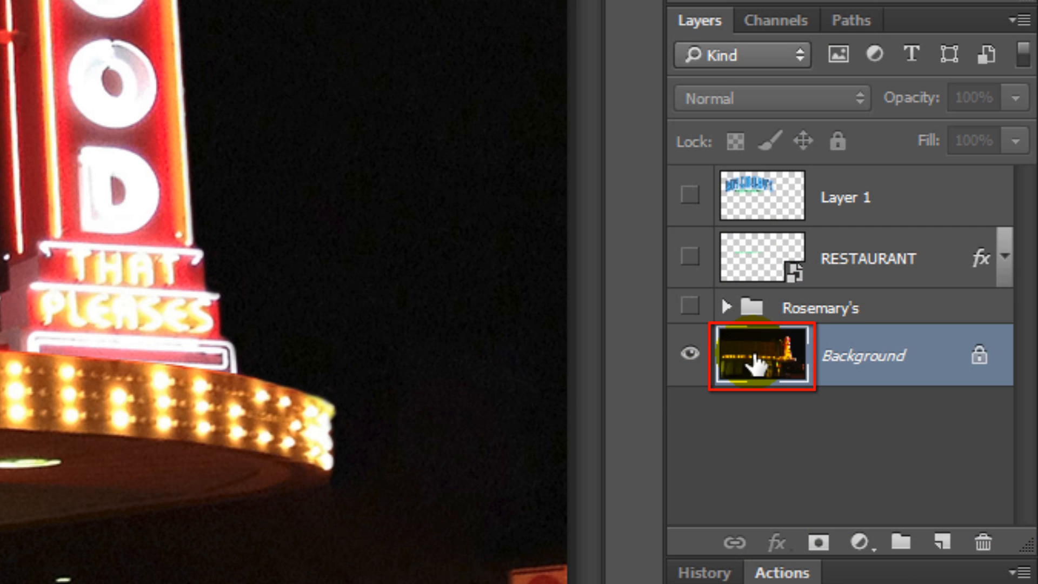
pyautogui.hotkey('ctrl', 'j')
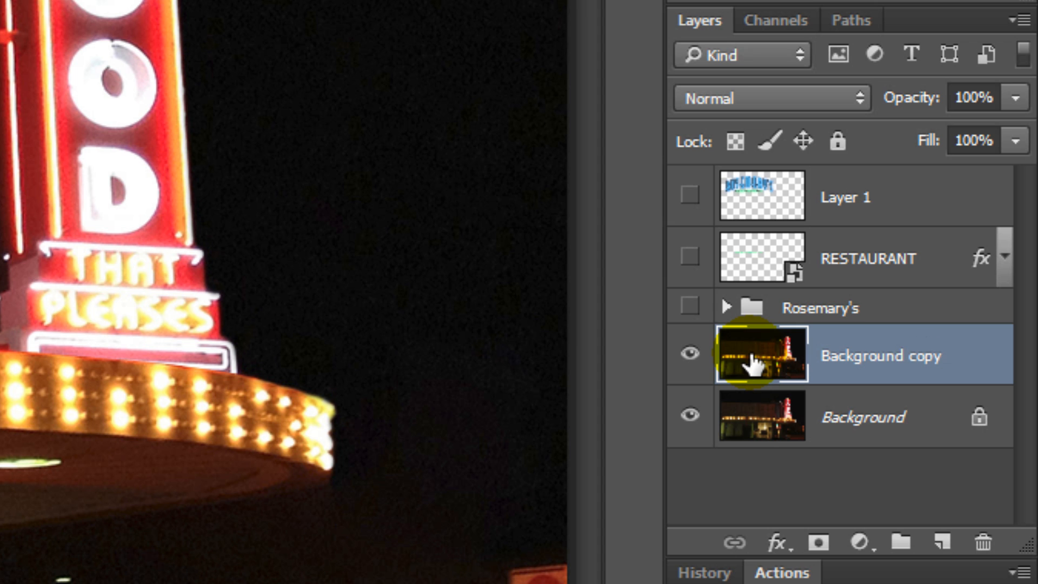
# Step: Brighten the Background copy with Levels by lowering the white input level to about 95
pyautogui.hotkey('ctrl', 'l')
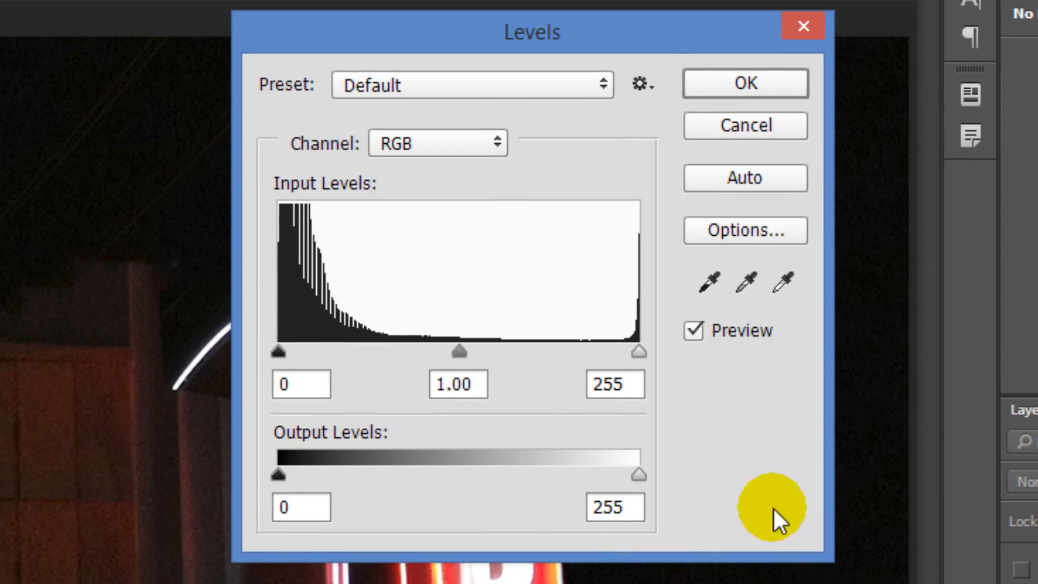
pyautogui.click(585, 295)
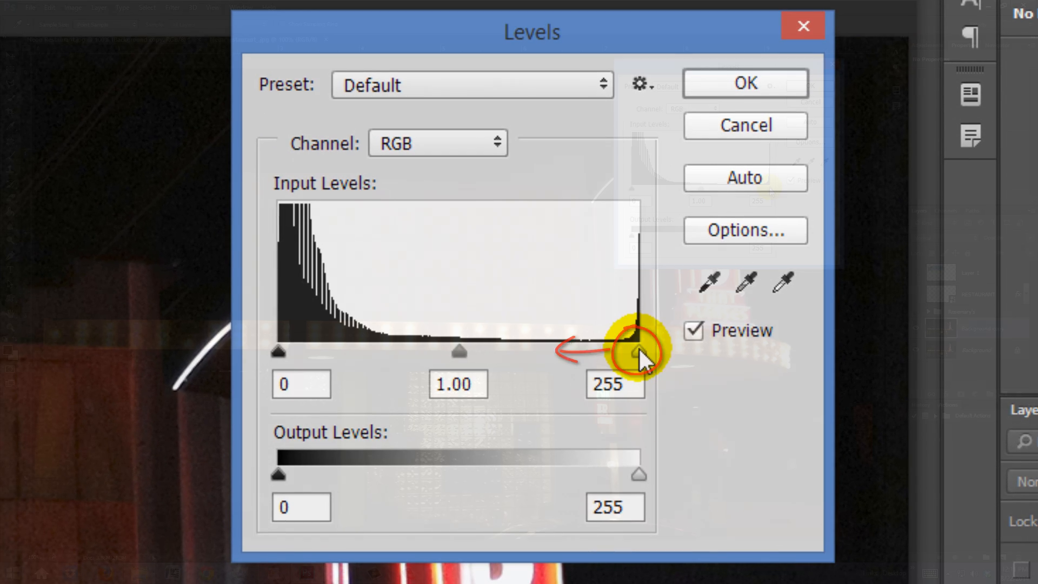
pyautogui.moveTo(638, 351); pyautogui.dragTo(526, 357)
pyautogui.moveTo(726, 193); pyautogui.dragTo(684, 199)
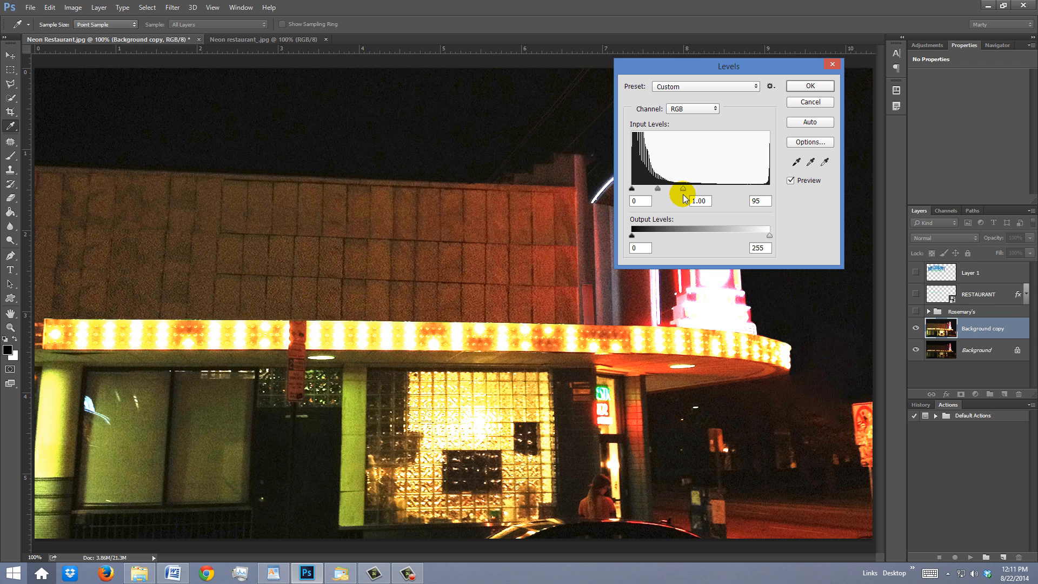
pyautogui.click(810, 86)
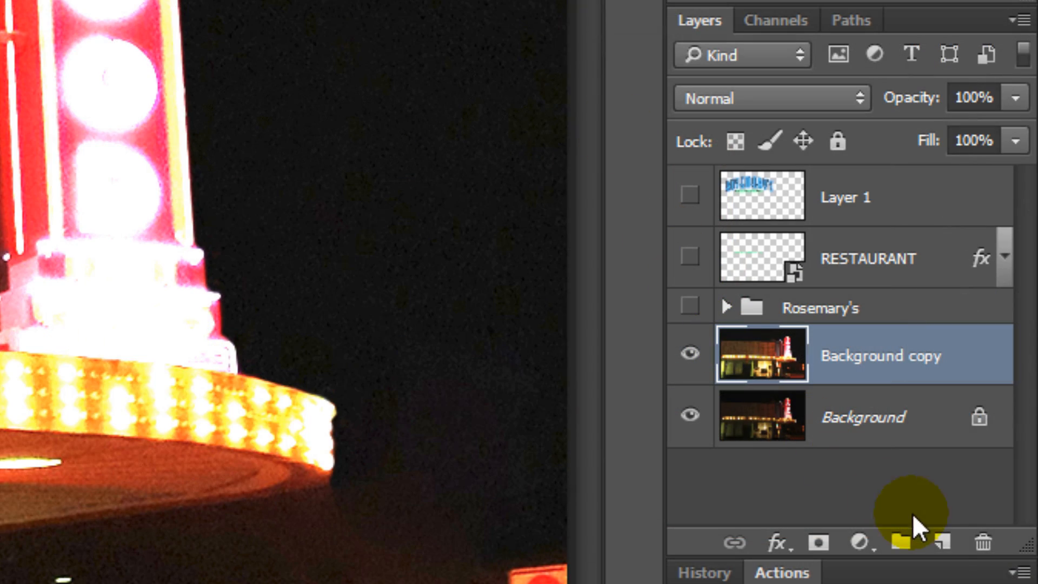
# Step: Add a new layer above Background copy and define a four-corner Vanishing Point plane following the tile lines of the building's upper wall
pyautogui.click(941, 545)
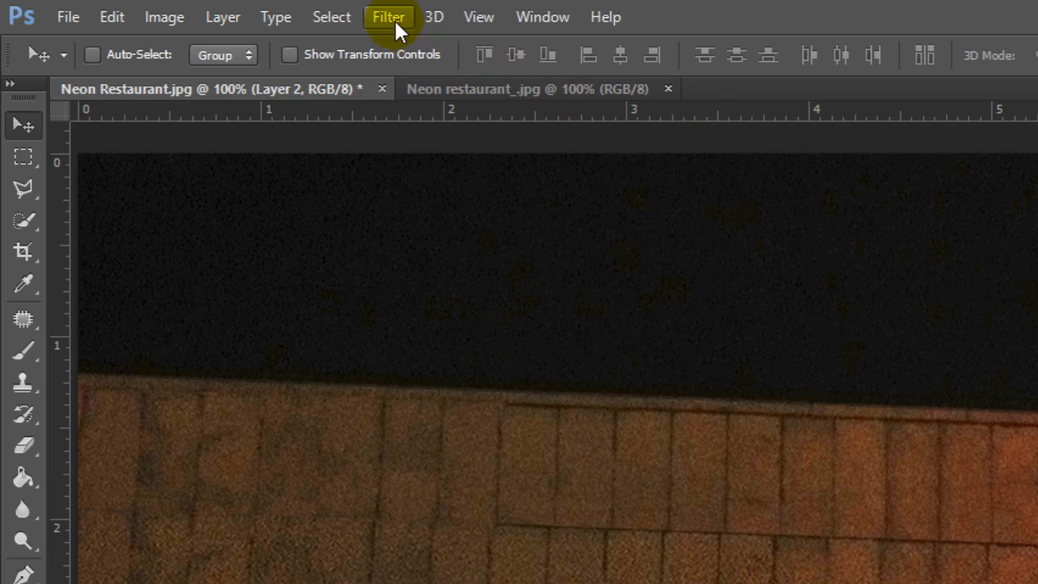
pyautogui.click(384, 15)
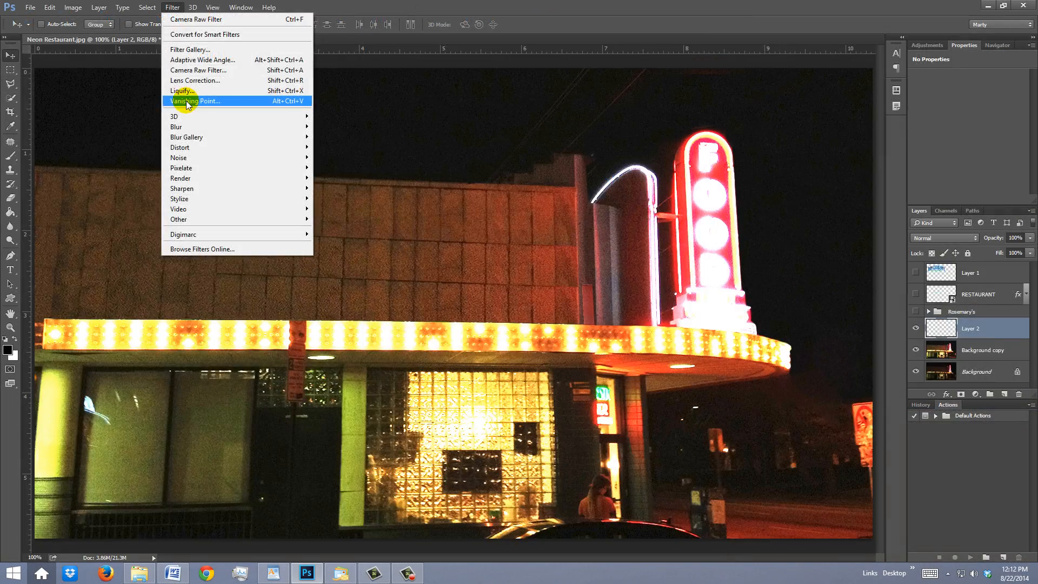
pyautogui.click(414, 227)
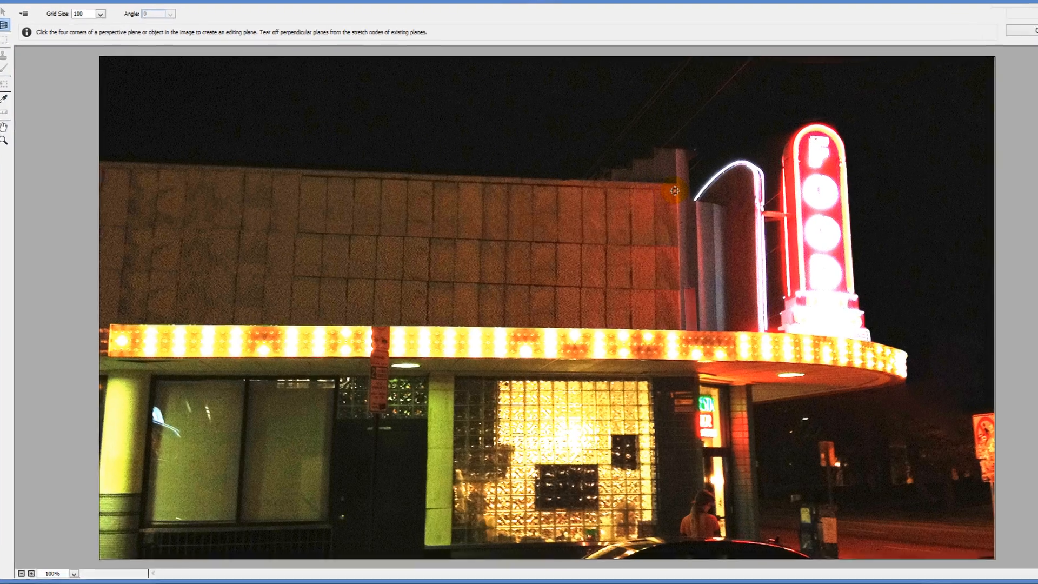
pyautogui.click(675, 191)
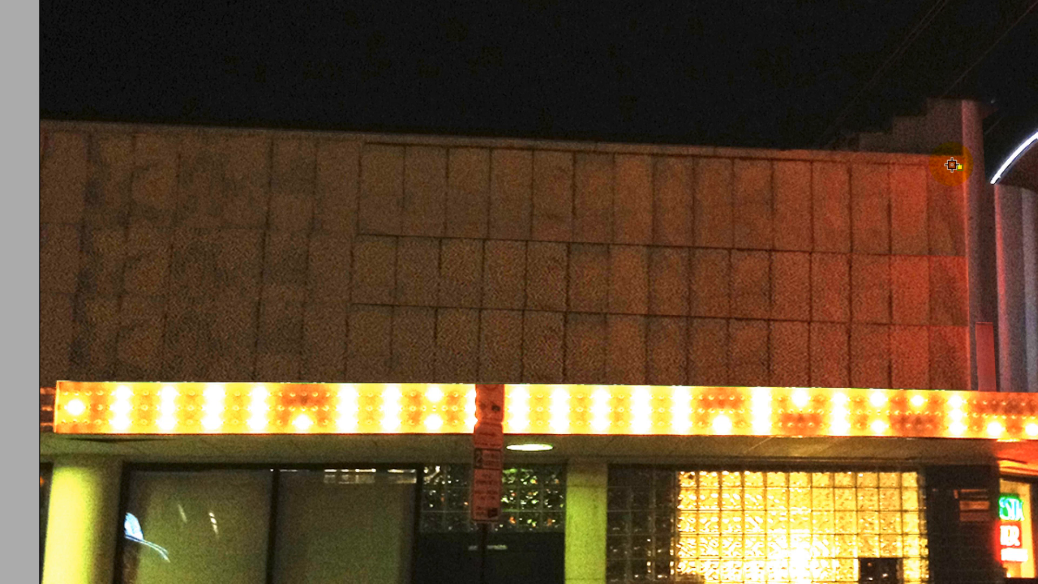
pyautogui.click(135, 130)
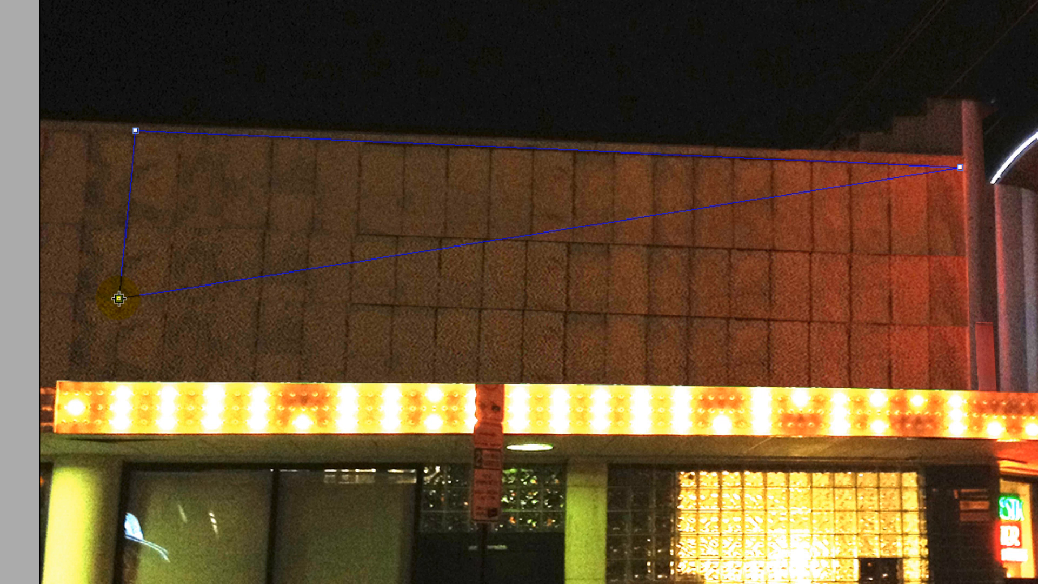
pyautogui.click(119, 298)
pyautogui.click(962, 321)
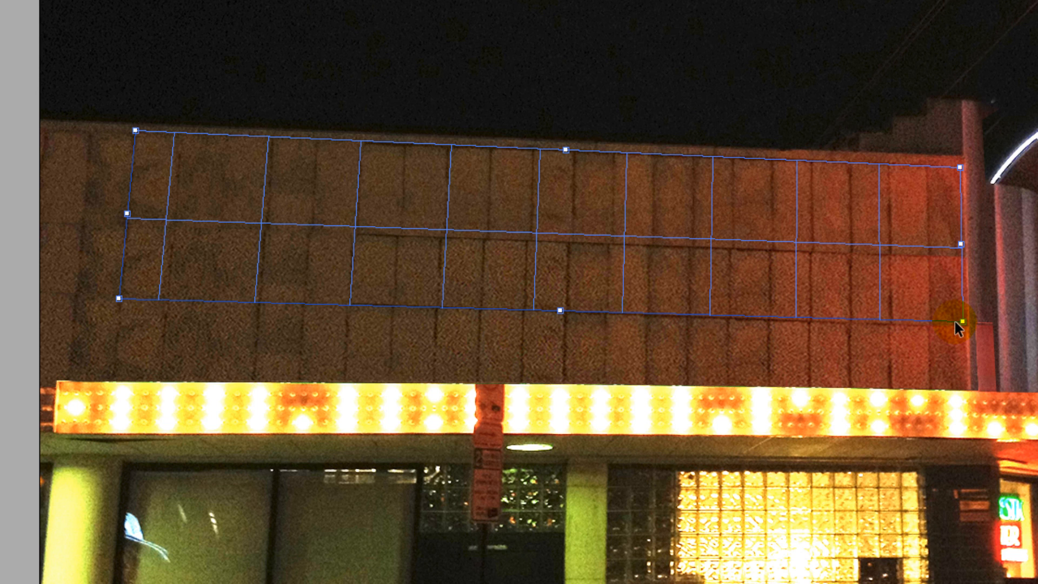
# Step: Extend the perspective plane on all four sides to about 15.16 by 7.63, well beyond the building's upper wall
pyautogui.click(961, 245)
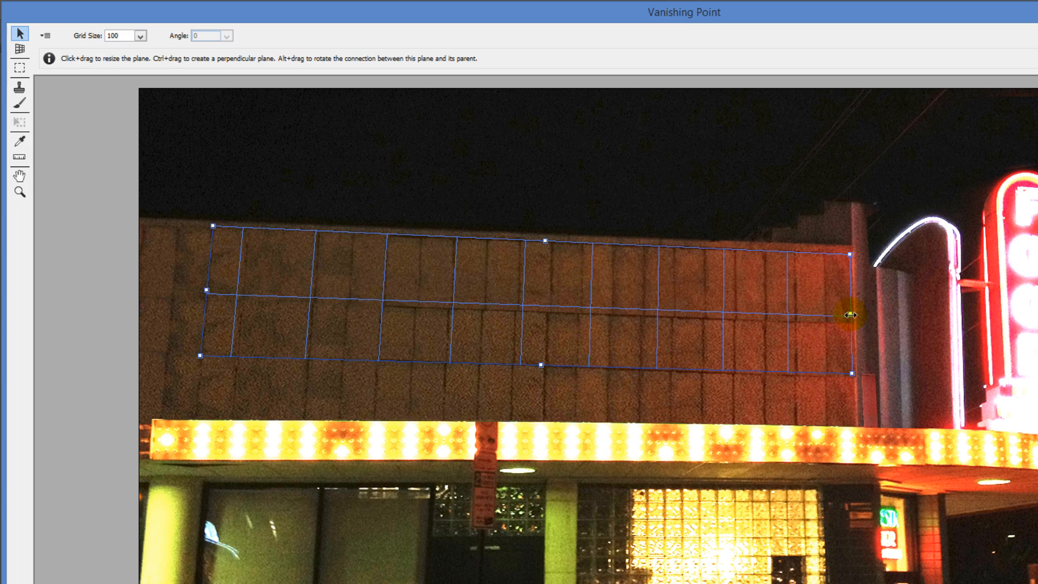
pyautogui.moveTo(850, 314); pyautogui.dragTo(1004, 303)
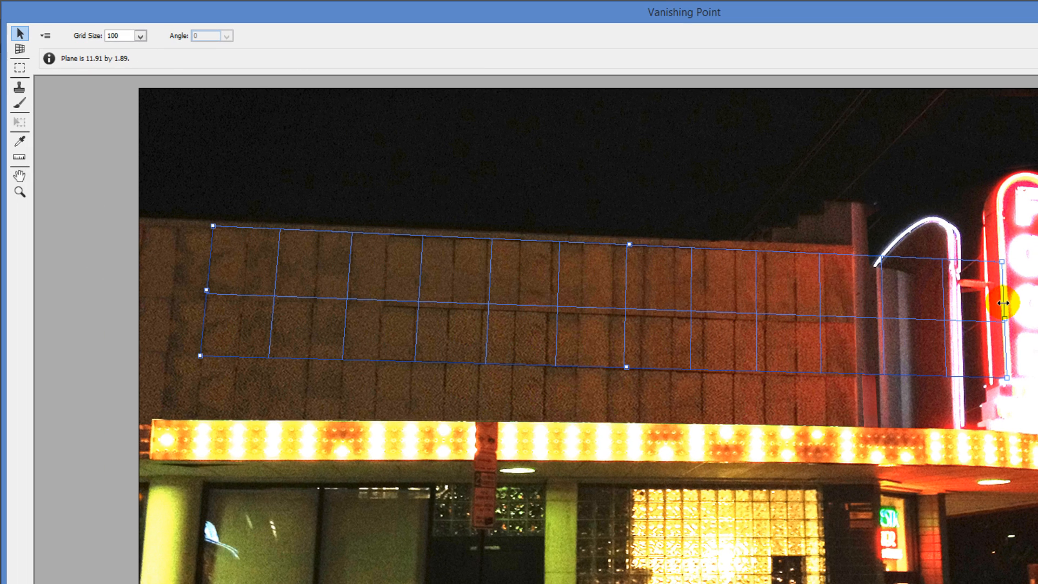
pyautogui.moveTo(629, 245); pyautogui.dragTo(657, 40)
pyautogui.moveTo(216, 195); pyautogui.dragTo(10, 186)
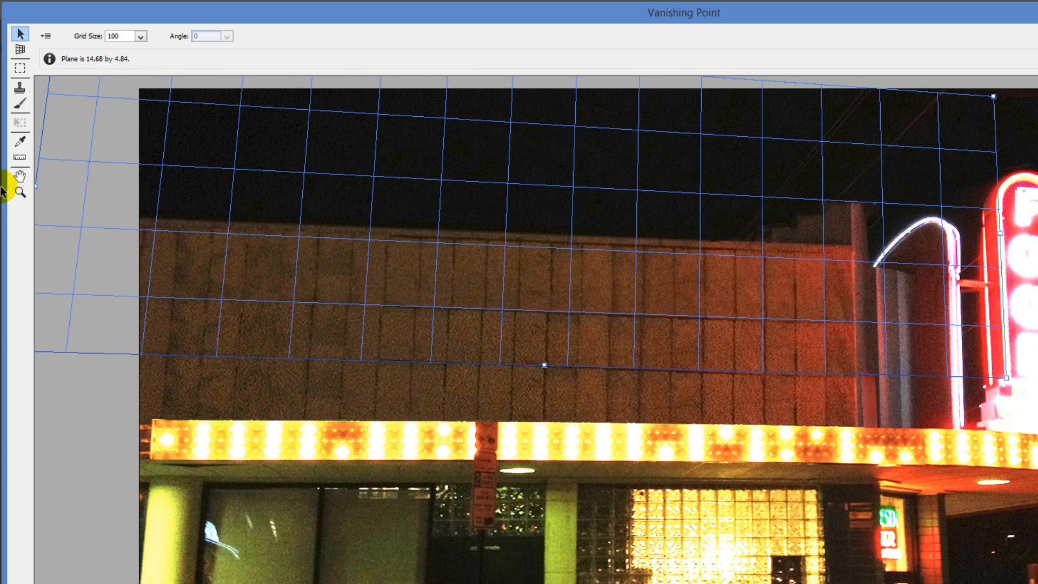
pyautogui.moveTo(544, 365); pyautogui.dragTo(538, 537)
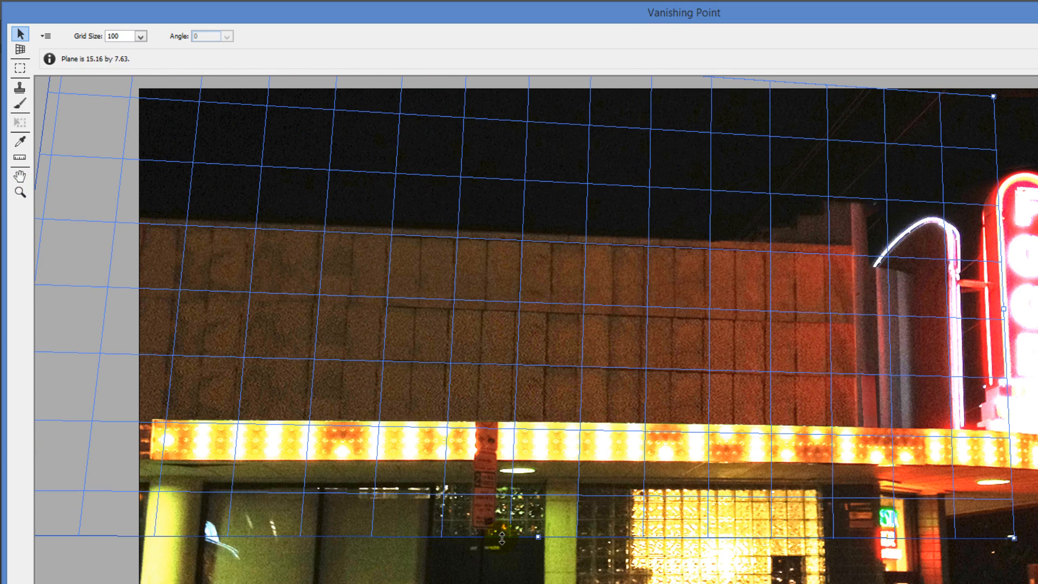
# Step: Paste the copied neon sign into the perspective plane, position it on the wall above the lit marquee and apply Vanishing Point
pyautogui.hotkey('ctrl', 'v')
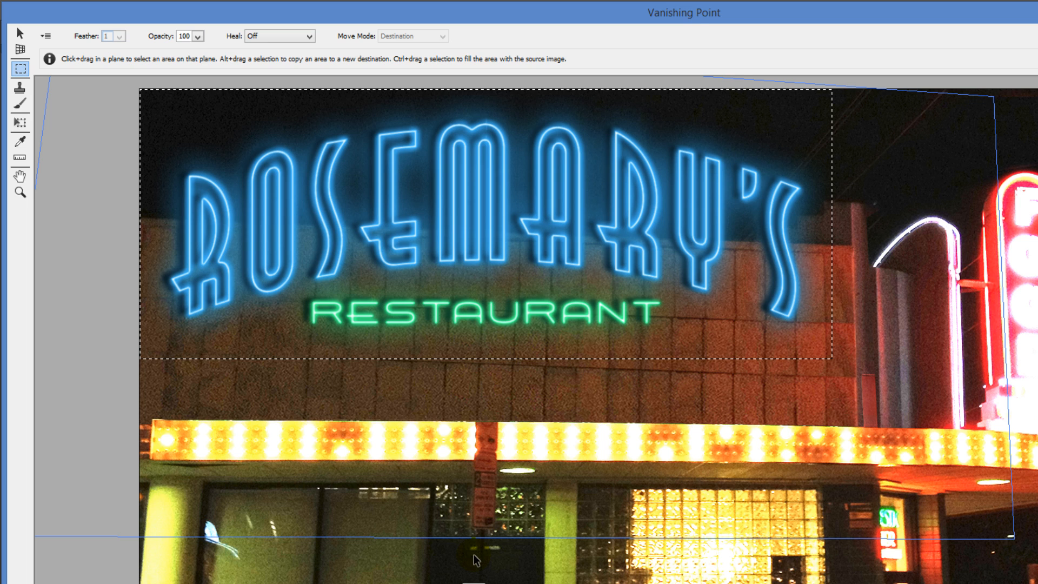
pyautogui.click(410, 210)
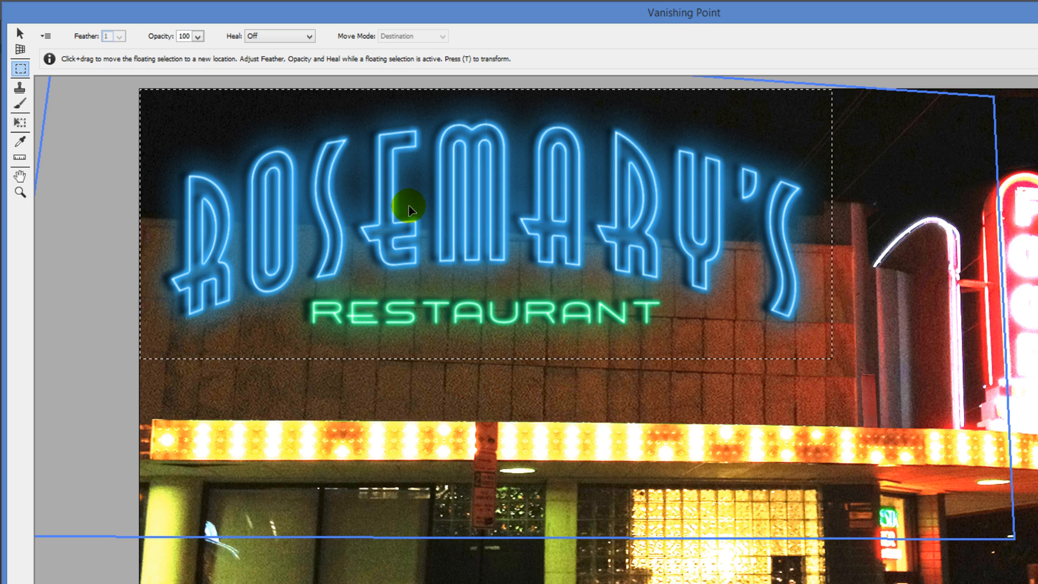
pyautogui.moveTo(410, 209); pyautogui.dragTo(456, 291)
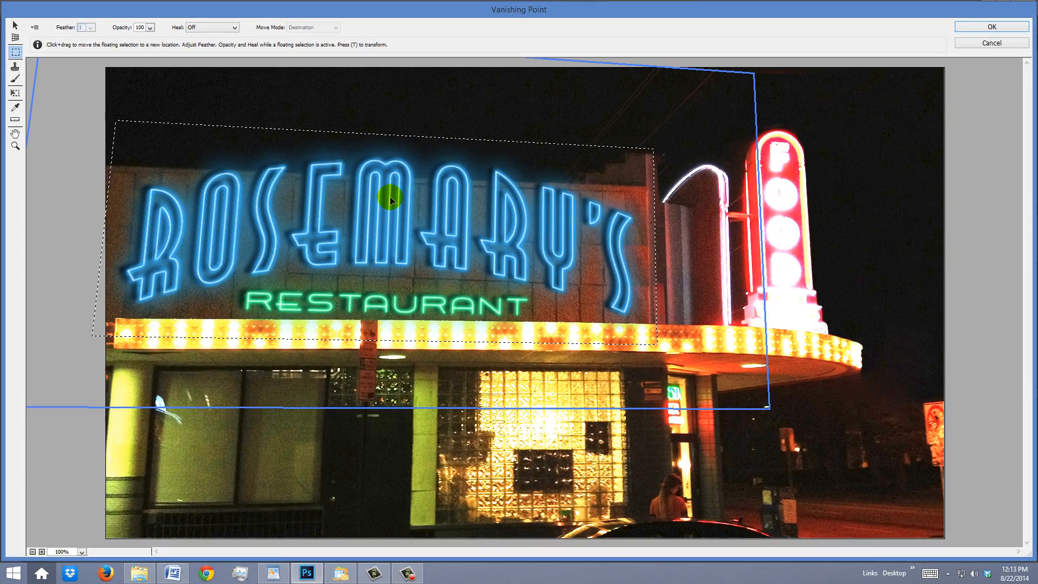
pyautogui.click(992, 27)
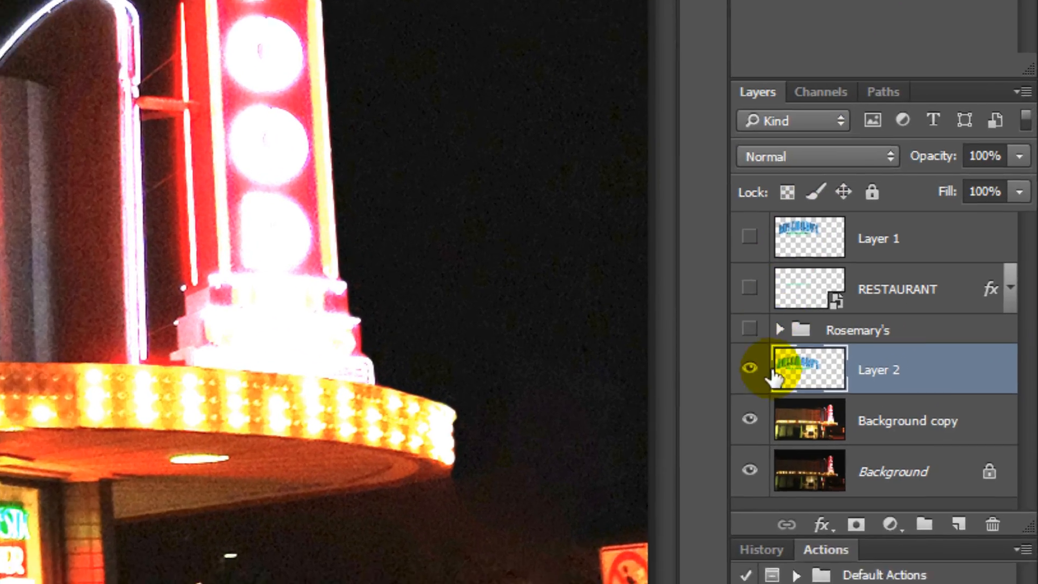
# Step: Hide the Background copy and add a Hue/Saturation adjustment layer above Layer 2, clipped to that layer
pyautogui.click(915, 352)
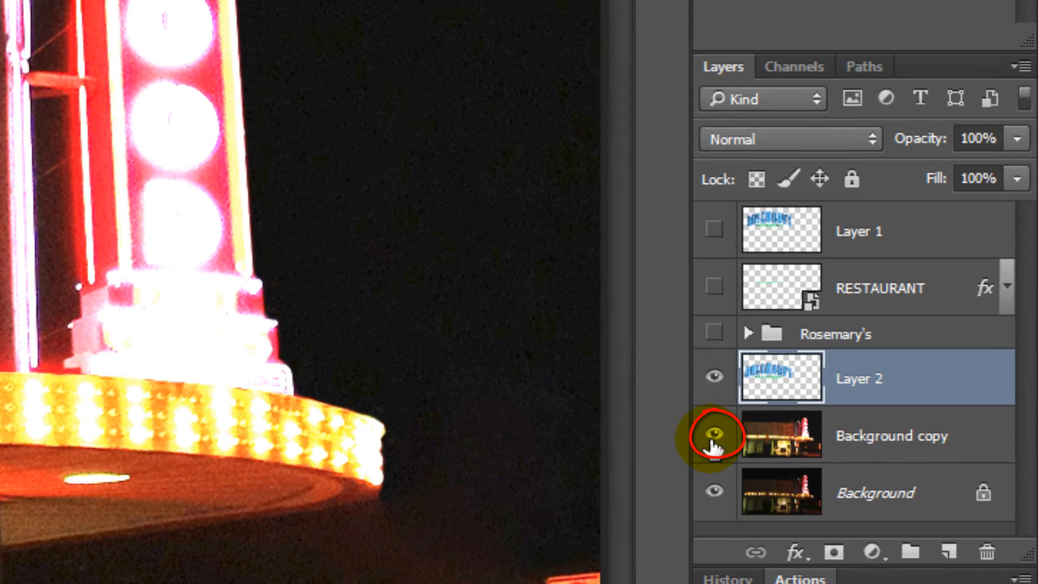
pyautogui.click(712, 438)
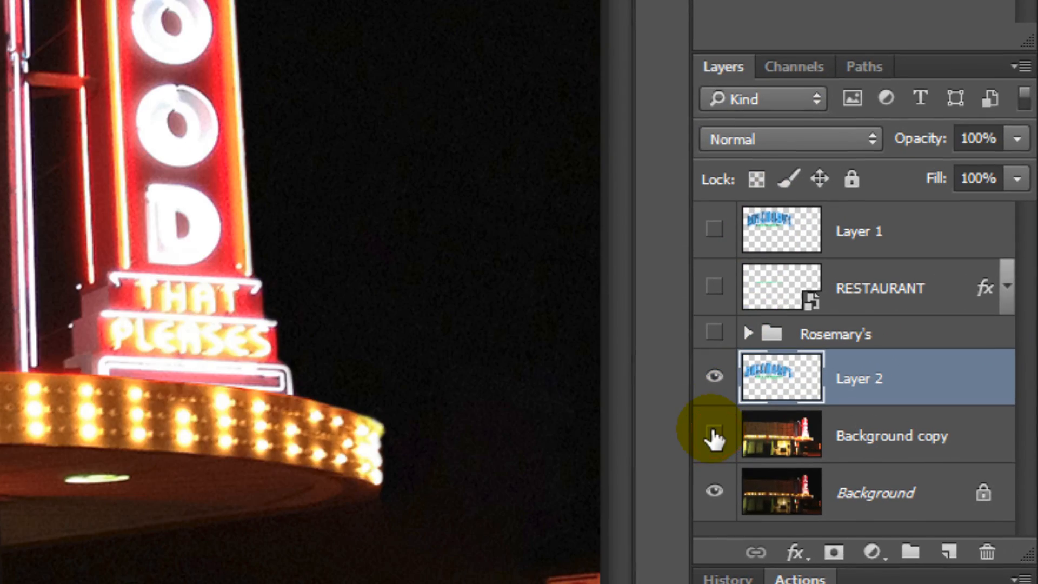
pyautogui.click(878, 546)
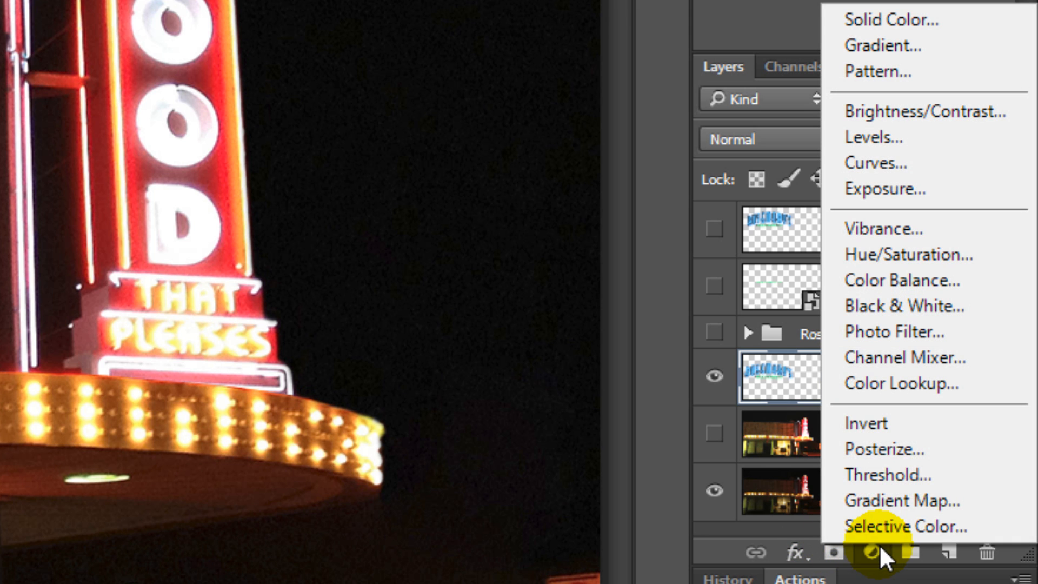
pyautogui.click(875, 255)
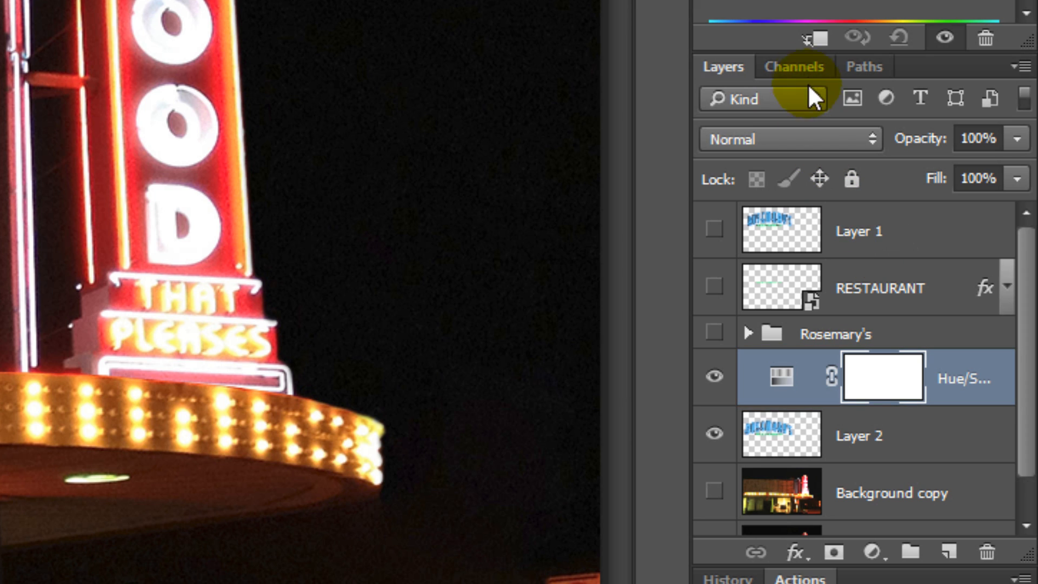
pyautogui.click(815, 39)
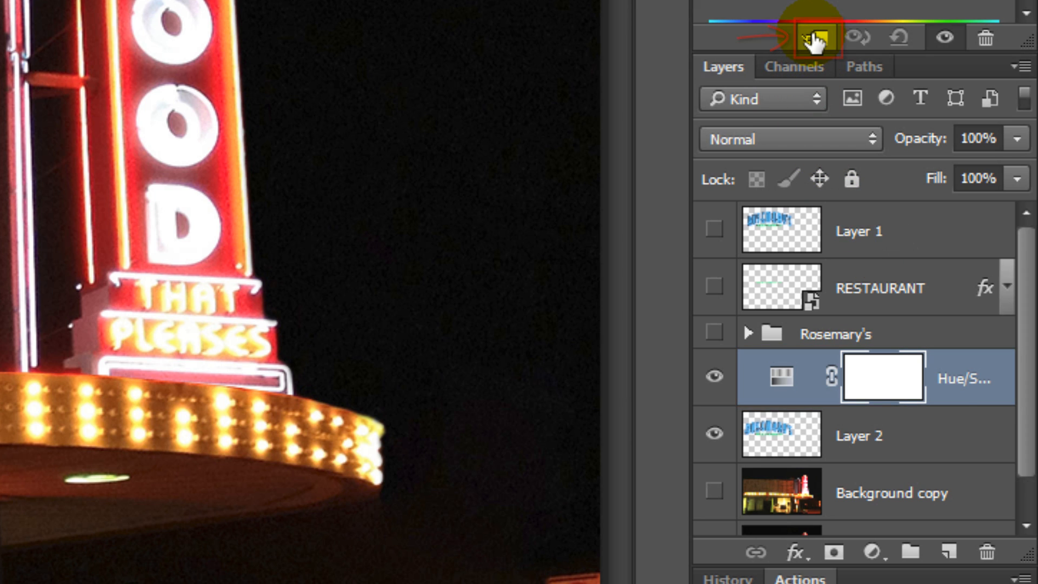